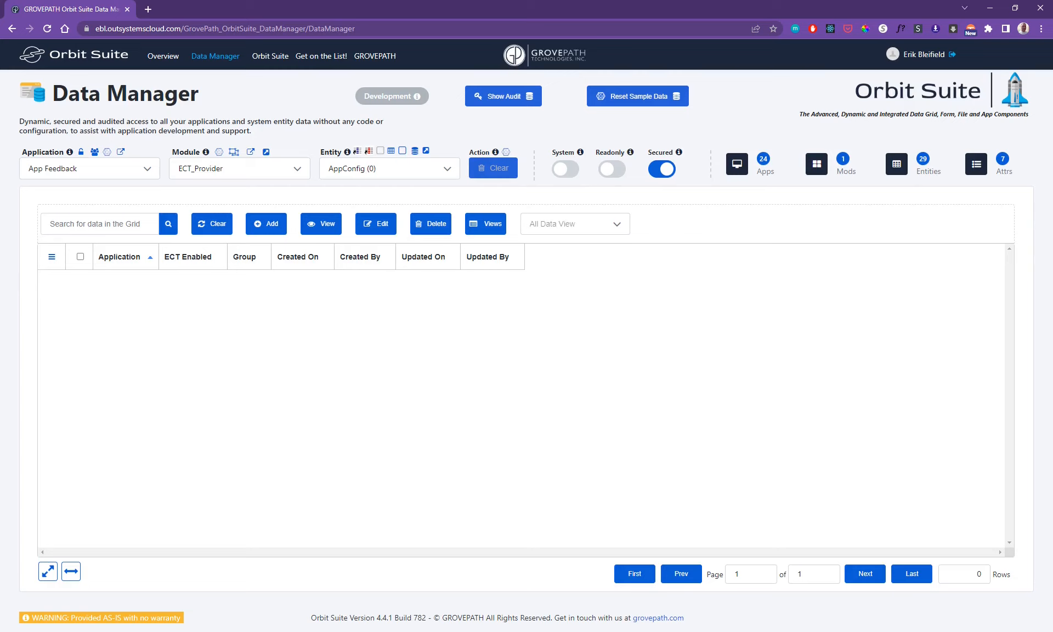
# - Load the OutSystems Sample Data application and its Sample_Employee_CS module into the data grid
pyautogui.click(89, 169)
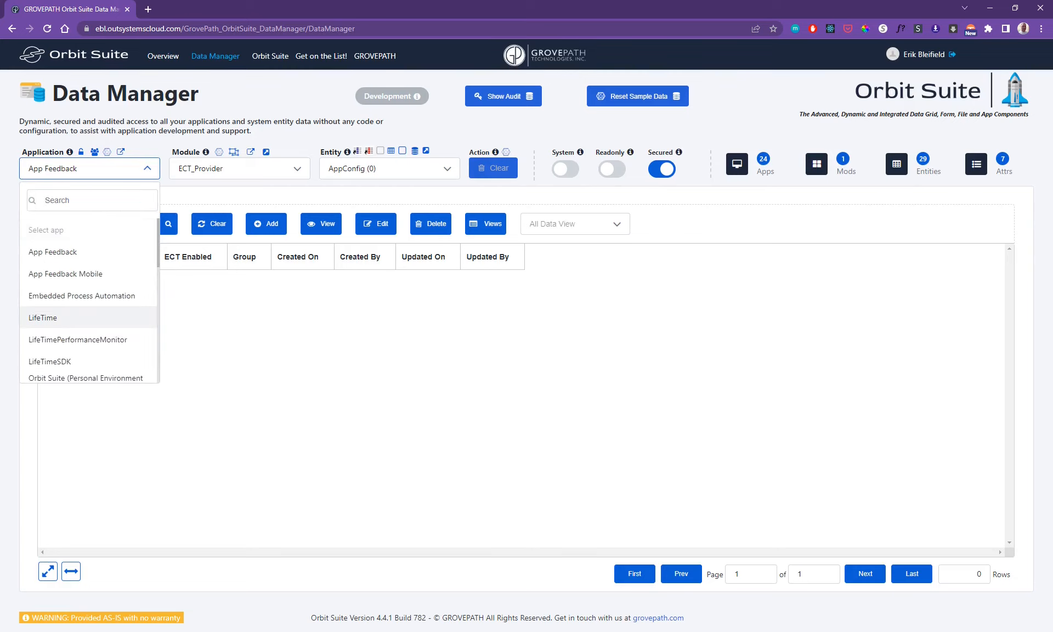
pyautogui.scroll(-2, 83, 318)
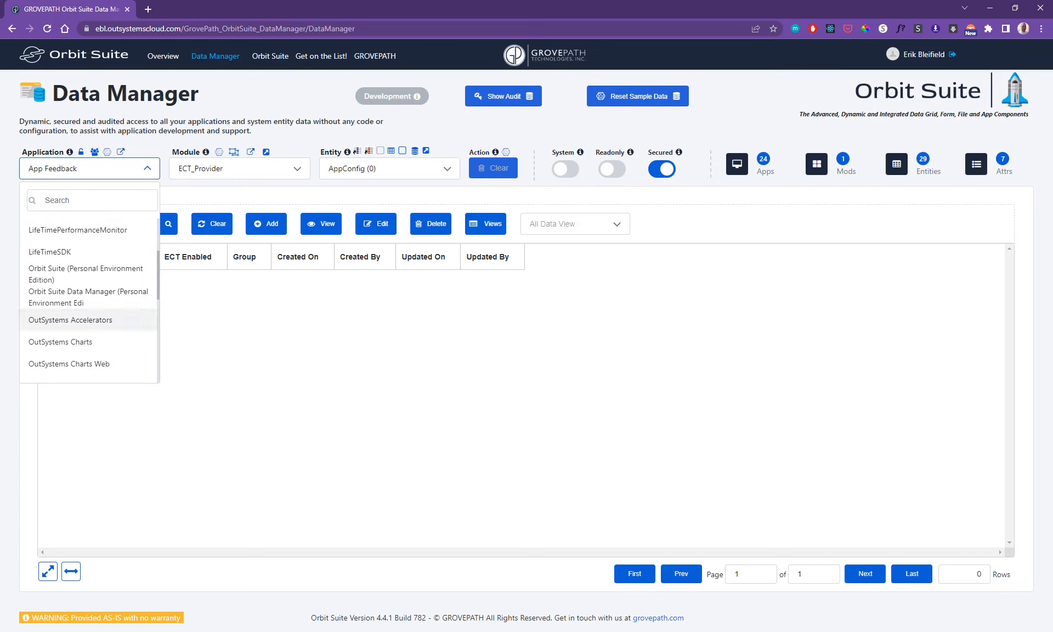
pyautogui.scroll(-2, 82, 320)
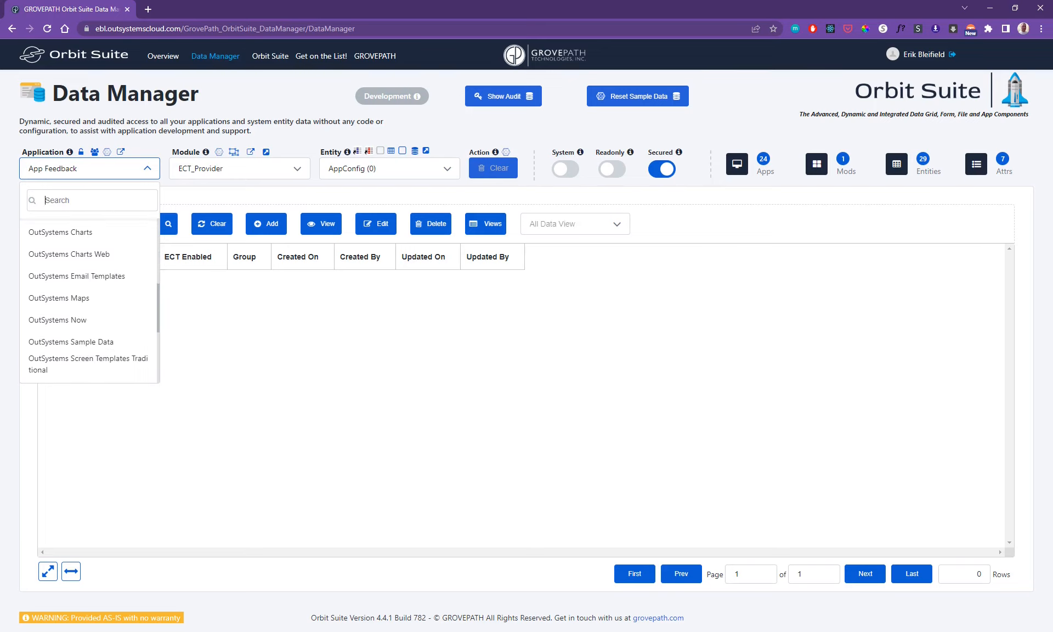
pyautogui.click(71, 341)
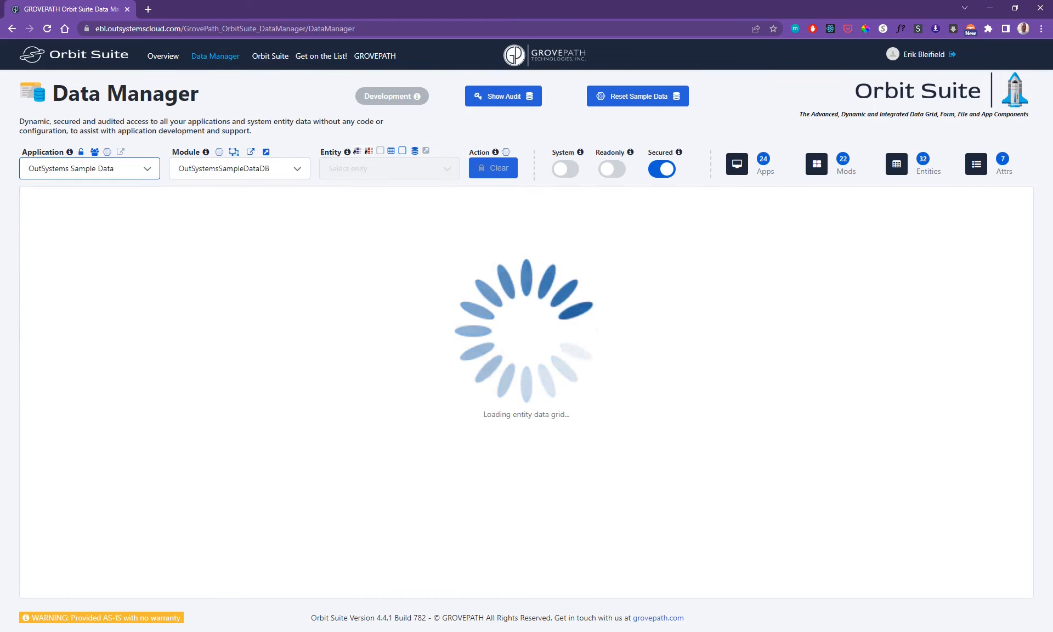
pyautogui.click(241, 168)
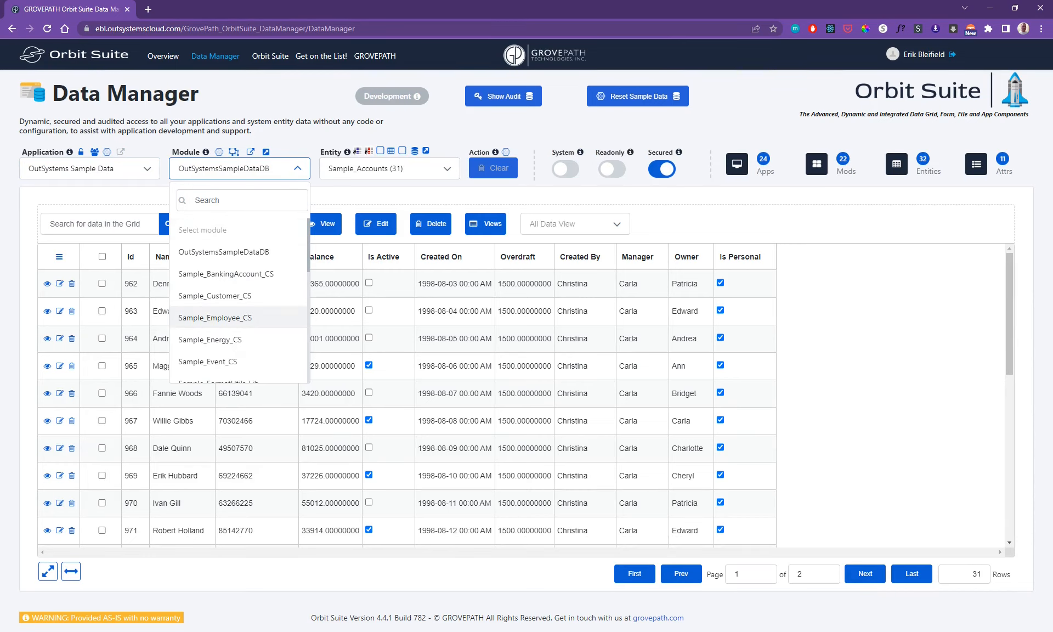
pyautogui.click(215, 318)
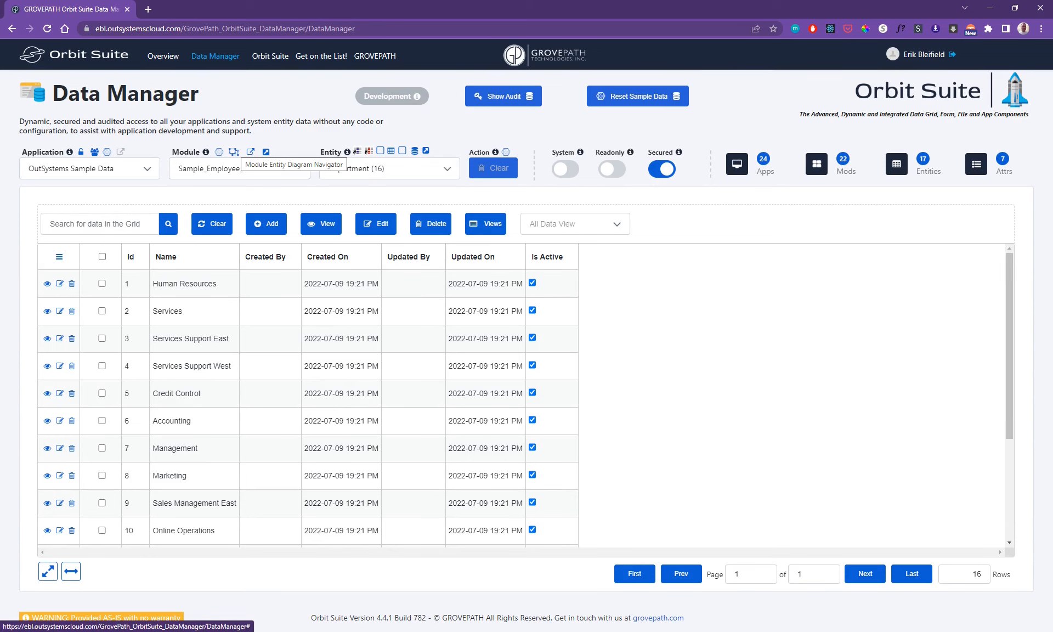
# - Load the EmployeeThumbnail entity into the grid through the module's entity diagram, also checking the EmployeeDocument entity
pyautogui.click(233, 151)
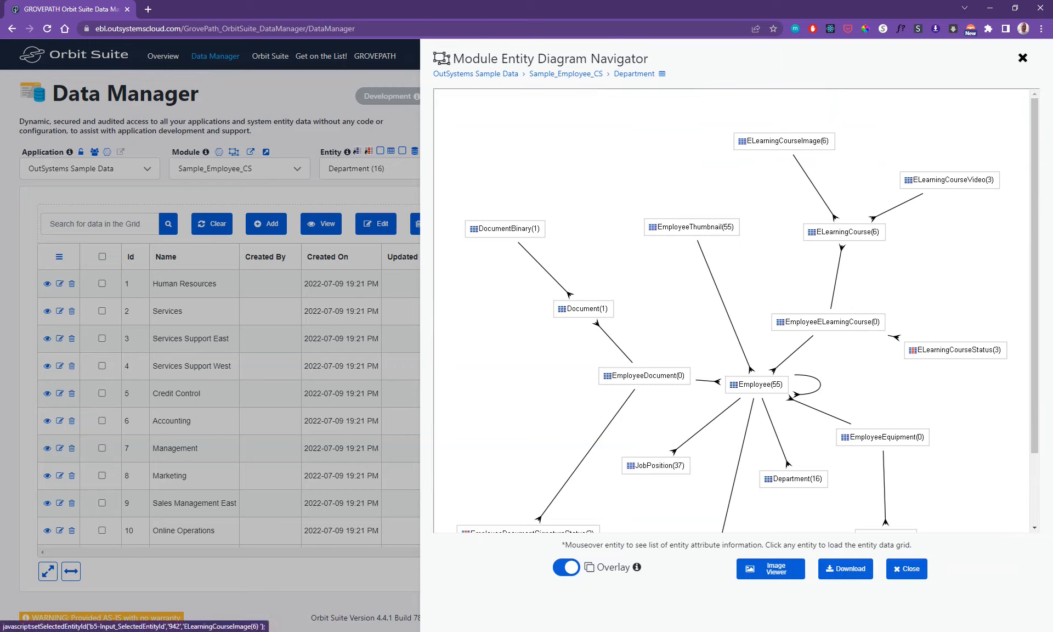
pyautogui.moveTo(811, 144)
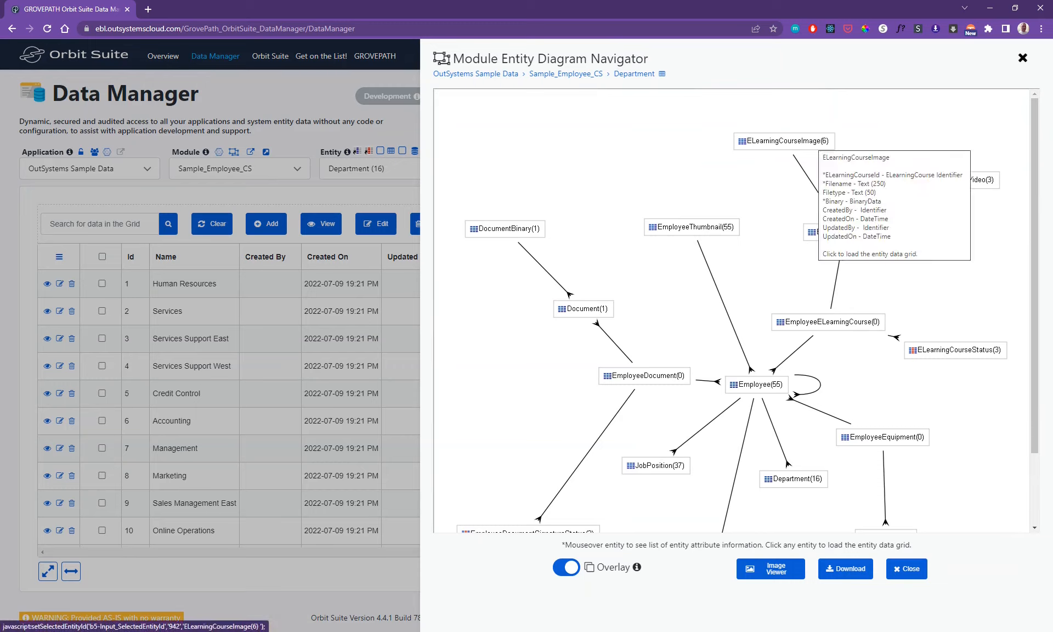
pyautogui.click(691, 227)
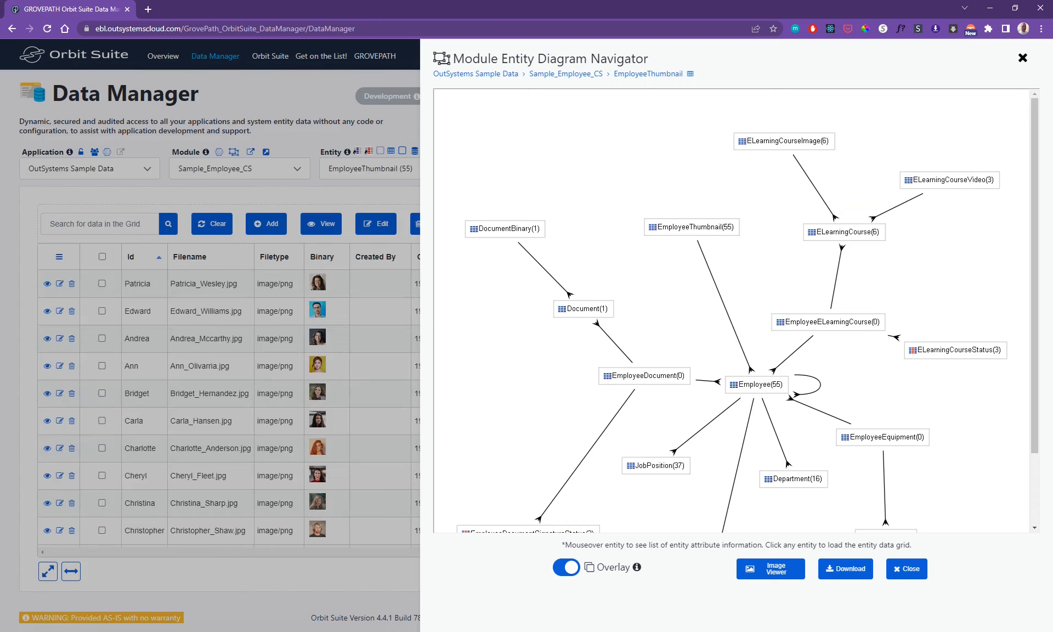
pyautogui.click(644, 375)
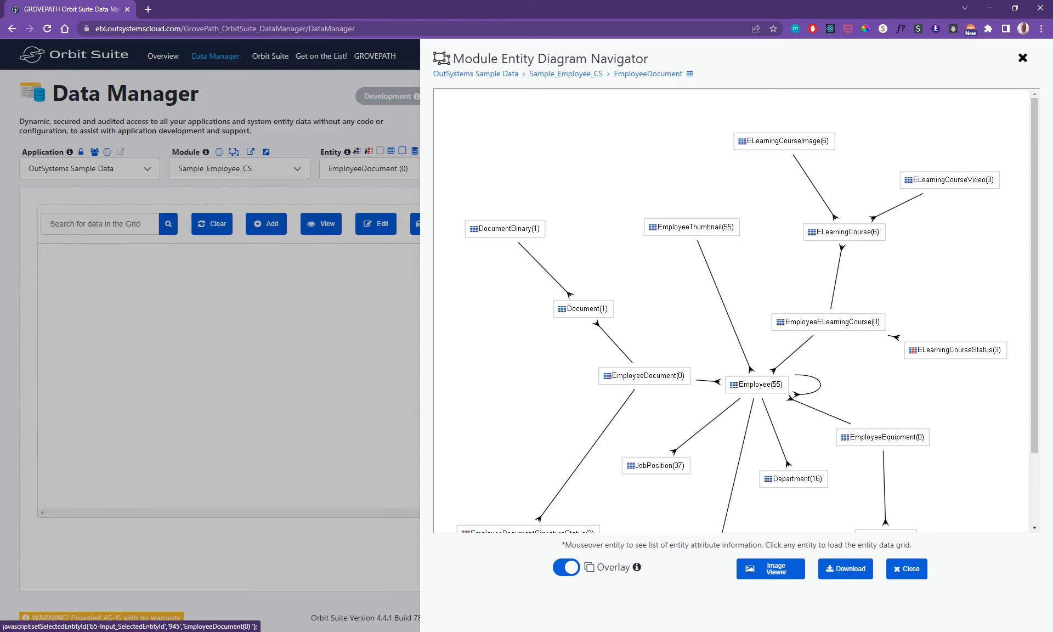
pyautogui.click(692, 227)
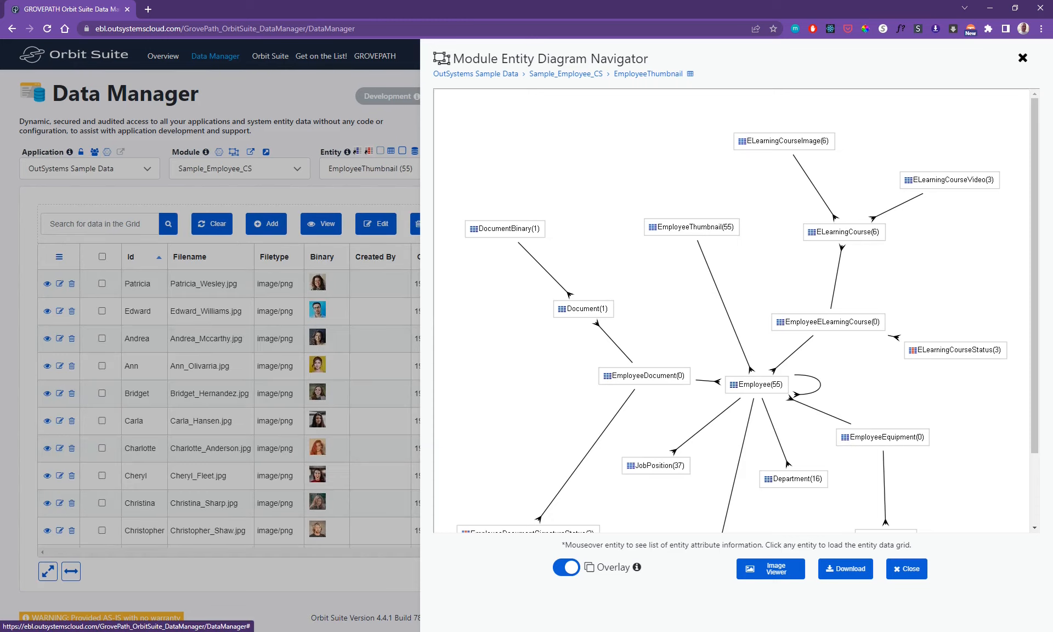
pyautogui.click(1022, 57)
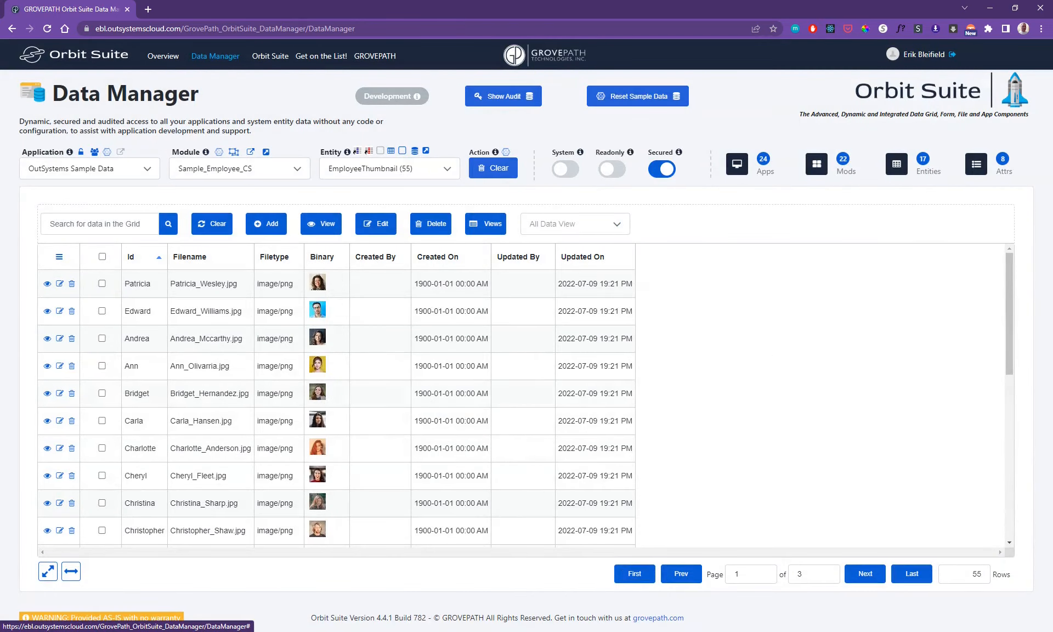
# - Preview the second record's thumbnail image, and browse the edit form from that record to the fourth without saving
pyautogui.click(317, 310)
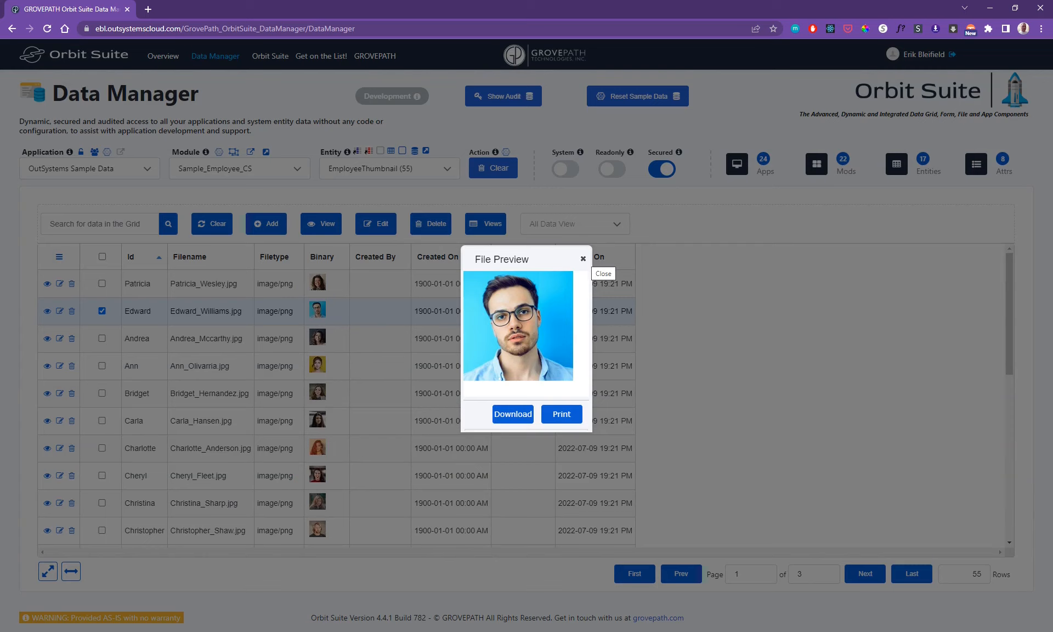
pyautogui.click(582, 258)
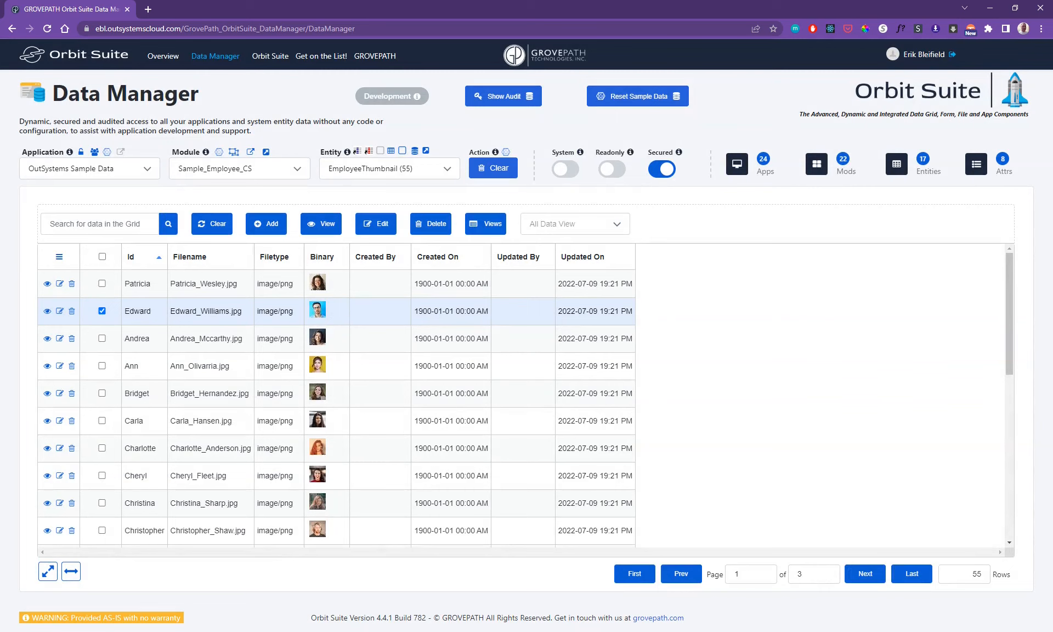
pyautogui.click(60, 311)
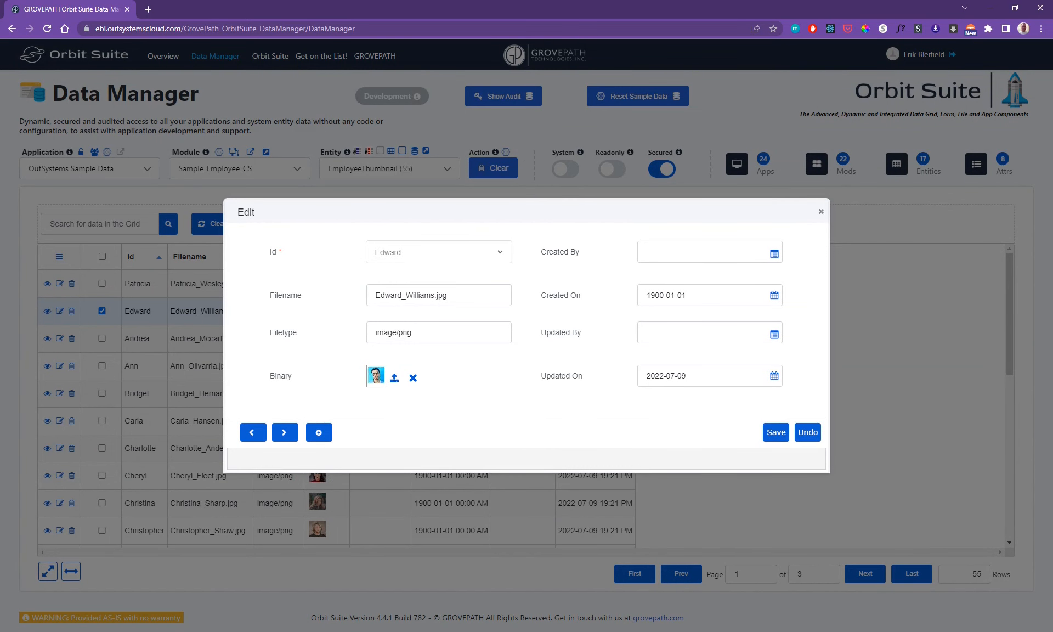
pyautogui.press('Down')
pyautogui.press('Down')
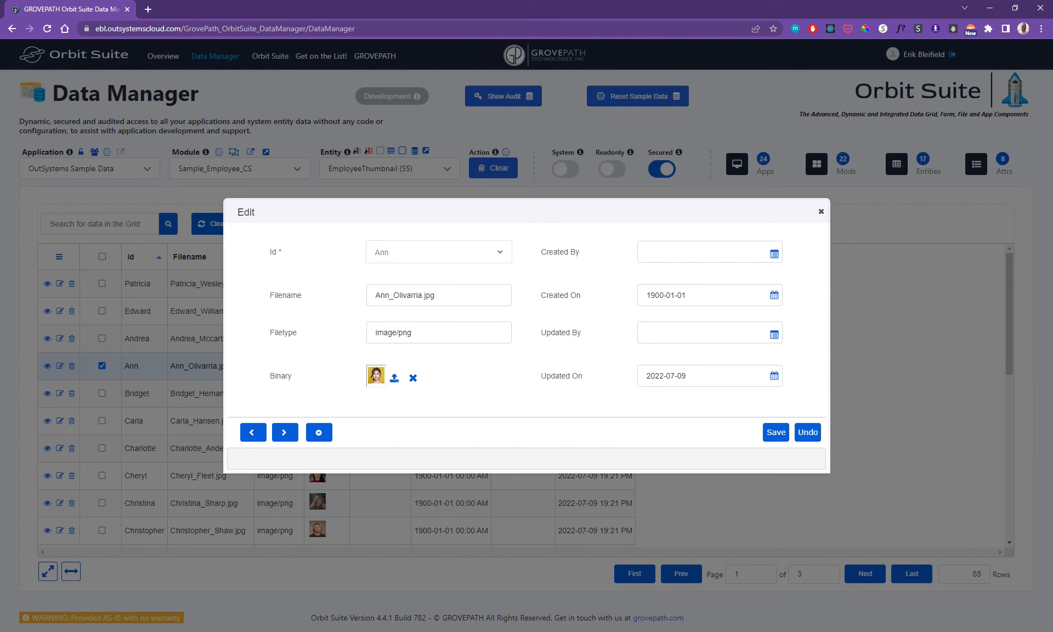
pyautogui.press('Escape')
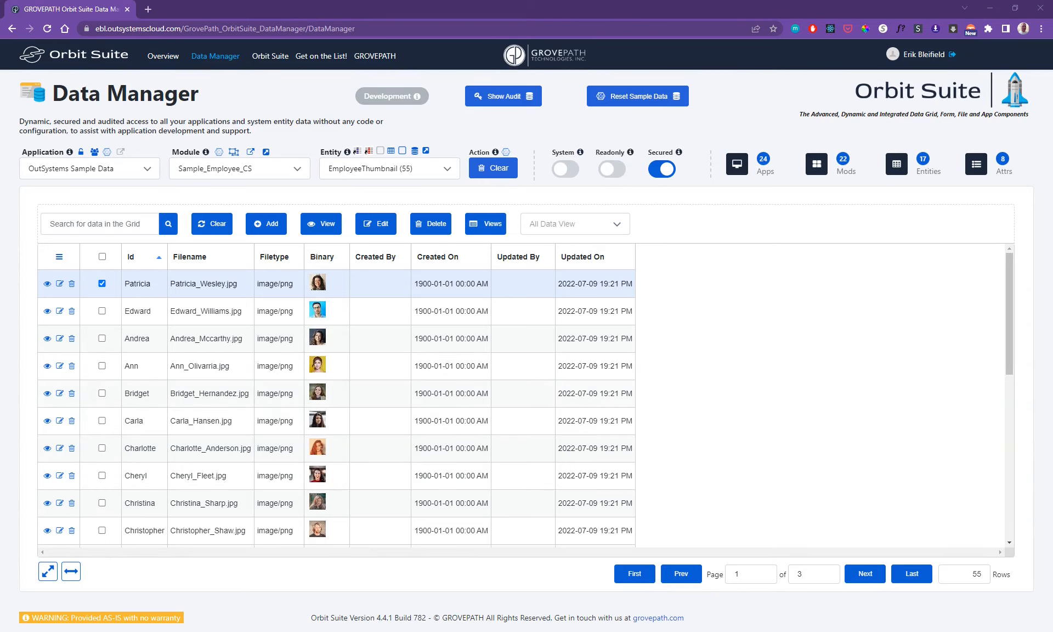
# - Look through the thumbnail records, search the grid by an employee's first name, and clear the search
pyautogui.scroll(-5, 336, 408)
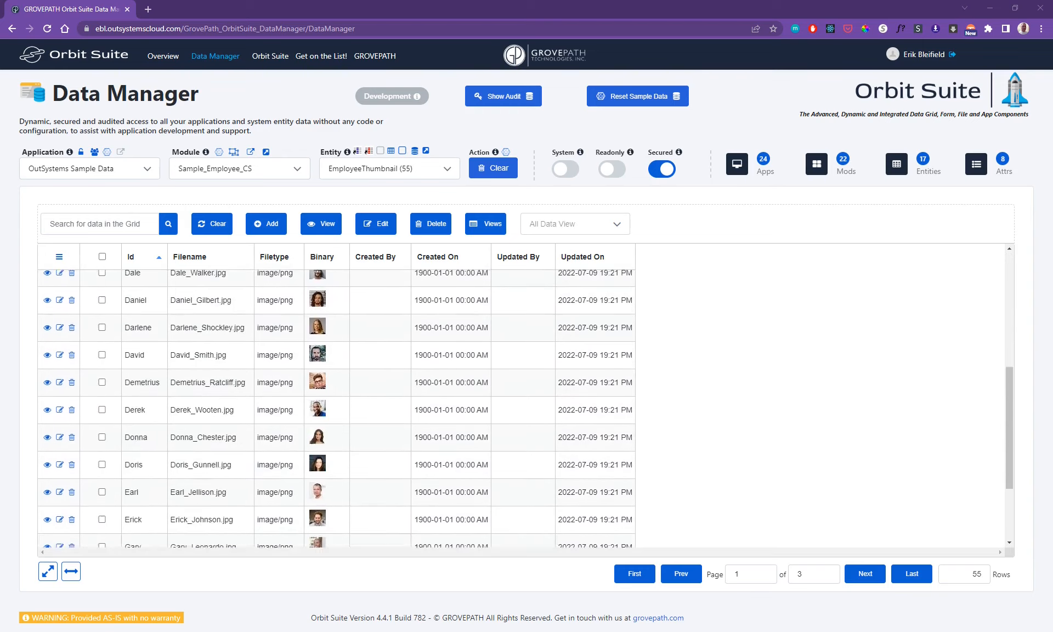
pyautogui.scroll(-2, 336, 408)
pyautogui.scroll(7, 336, 408)
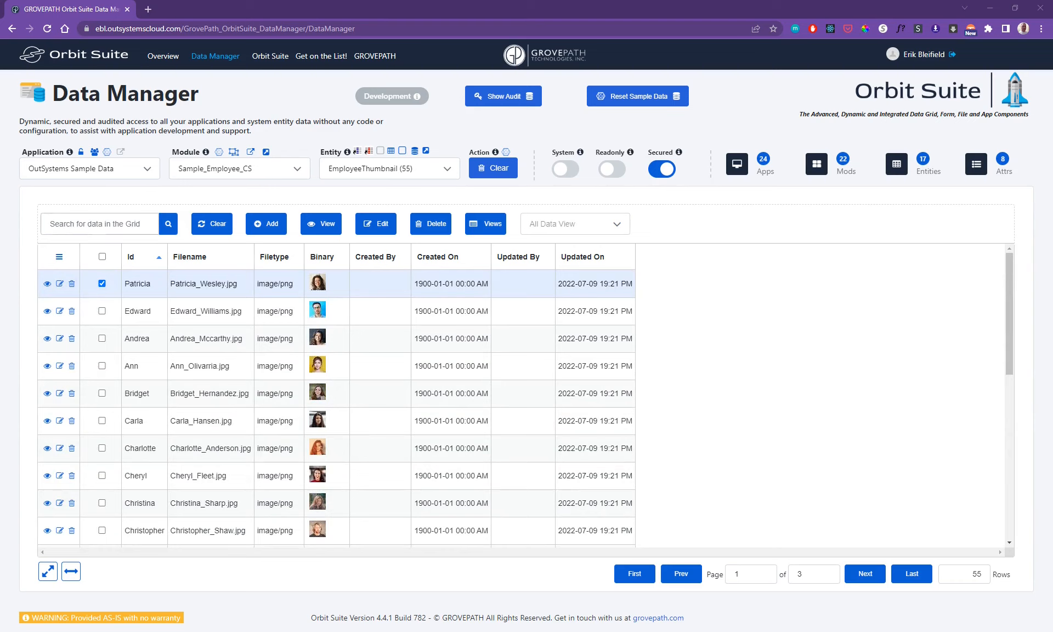
pyautogui.click(100, 223)
pyautogui.write('bri')
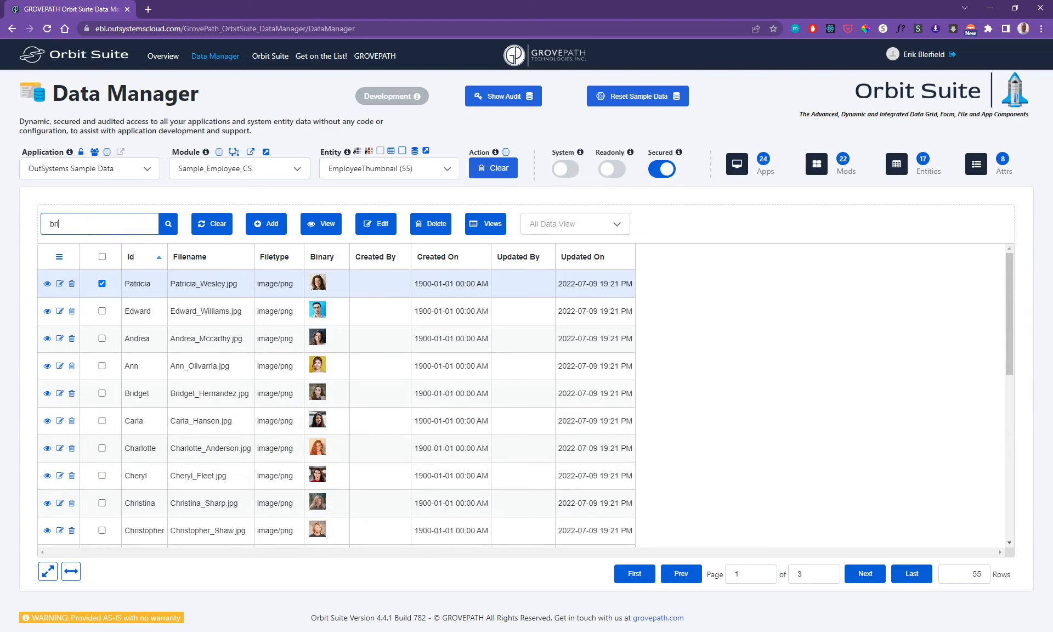
pyautogui.write('dget')
pyautogui.click(169, 224)
pyautogui.click(212, 224)
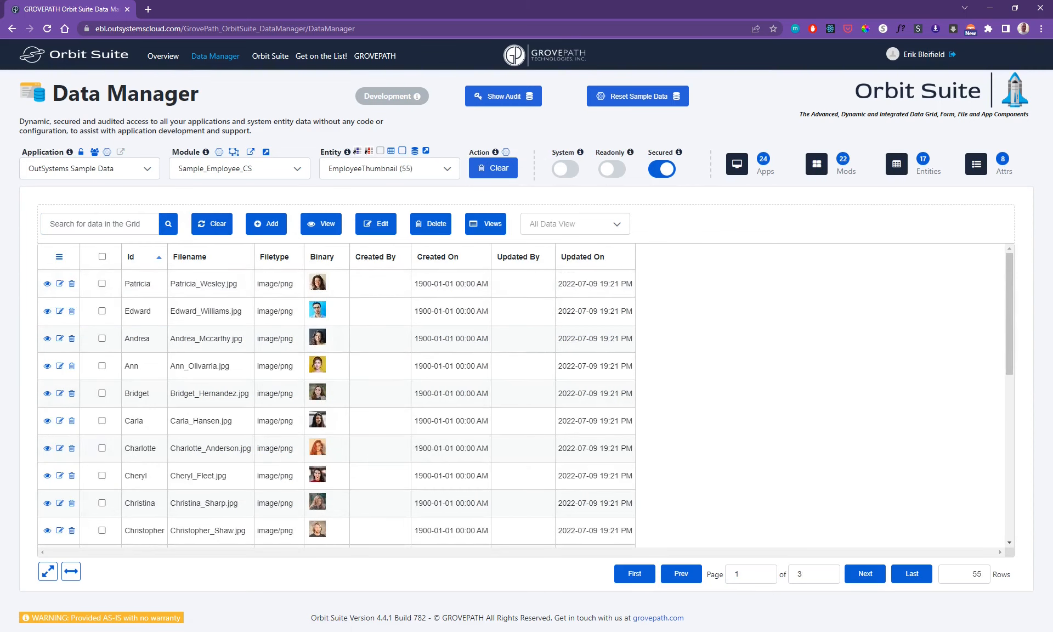
# - View the read-only details of the first four thumbnail records one after another
pyautogui.click(102, 284)
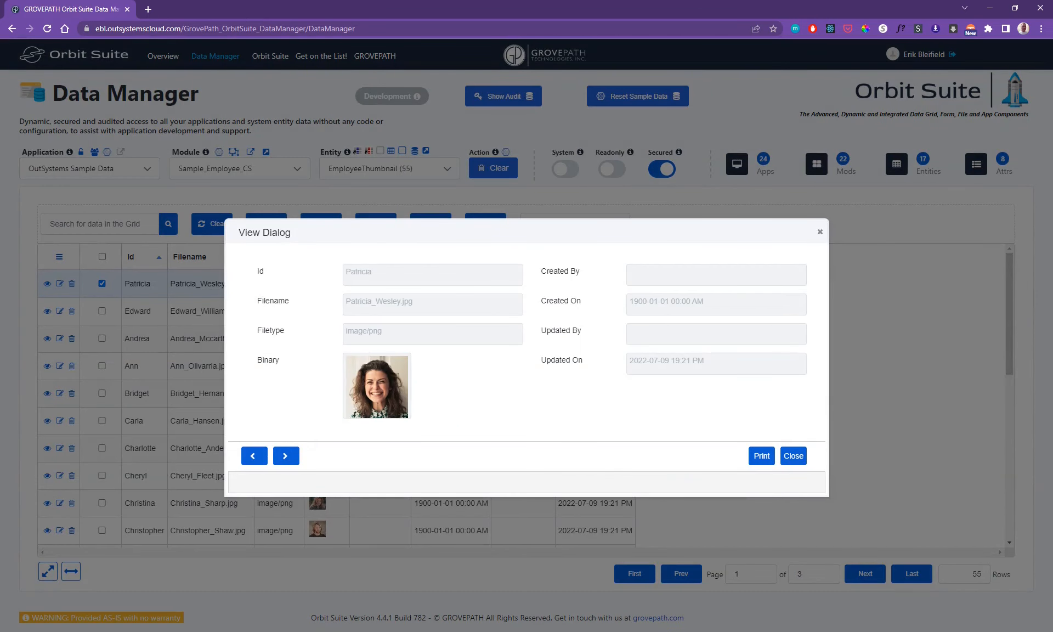
pyautogui.click(285, 455)
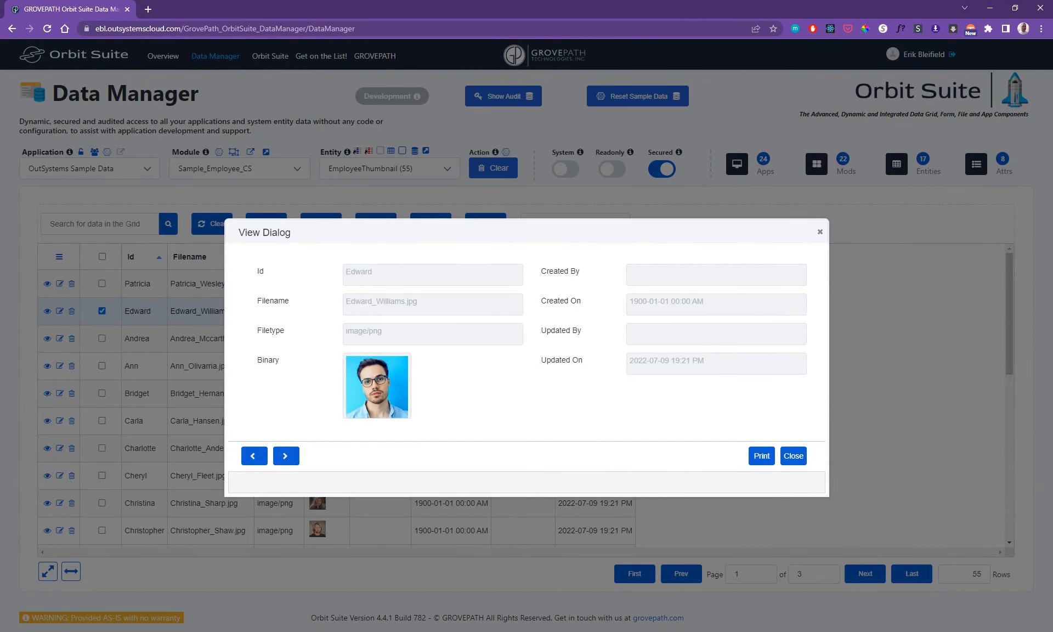
pyautogui.click(285, 456)
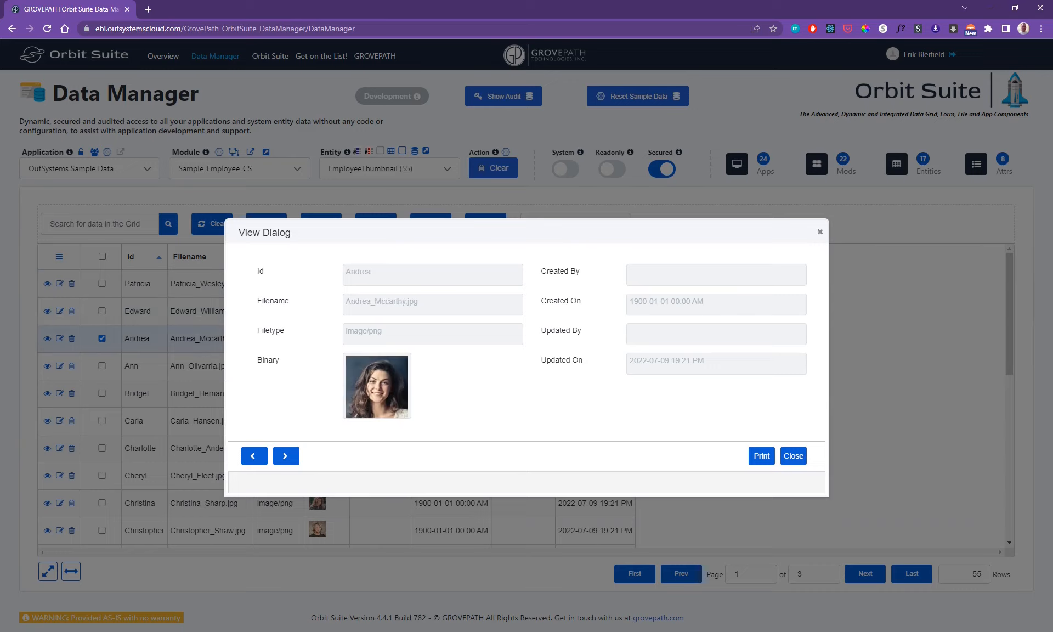
pyautogui.click(286, 455)
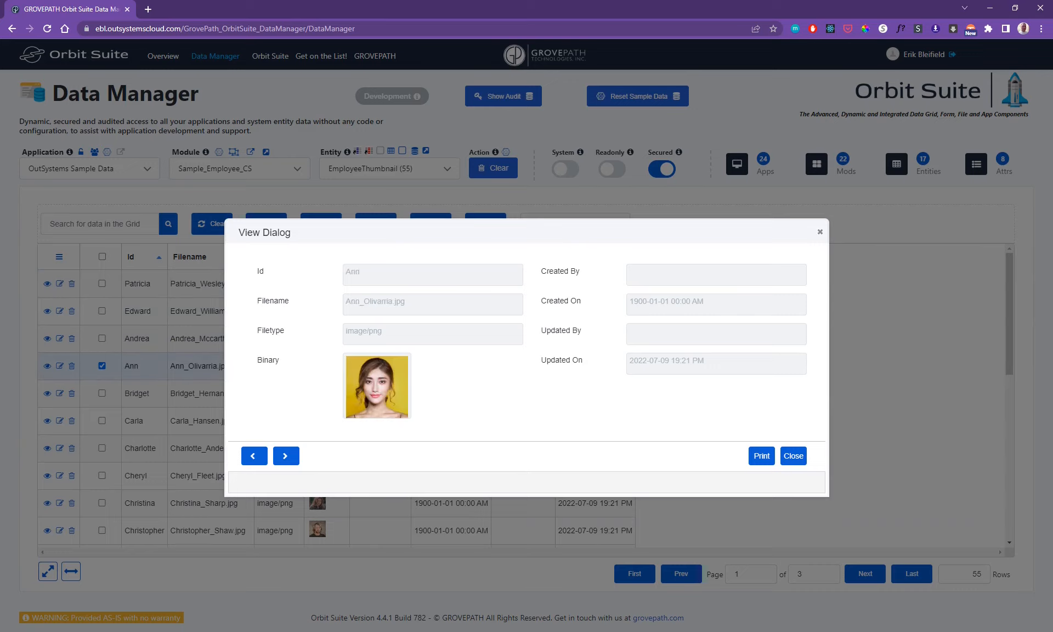
pyautogui.press('Escape')
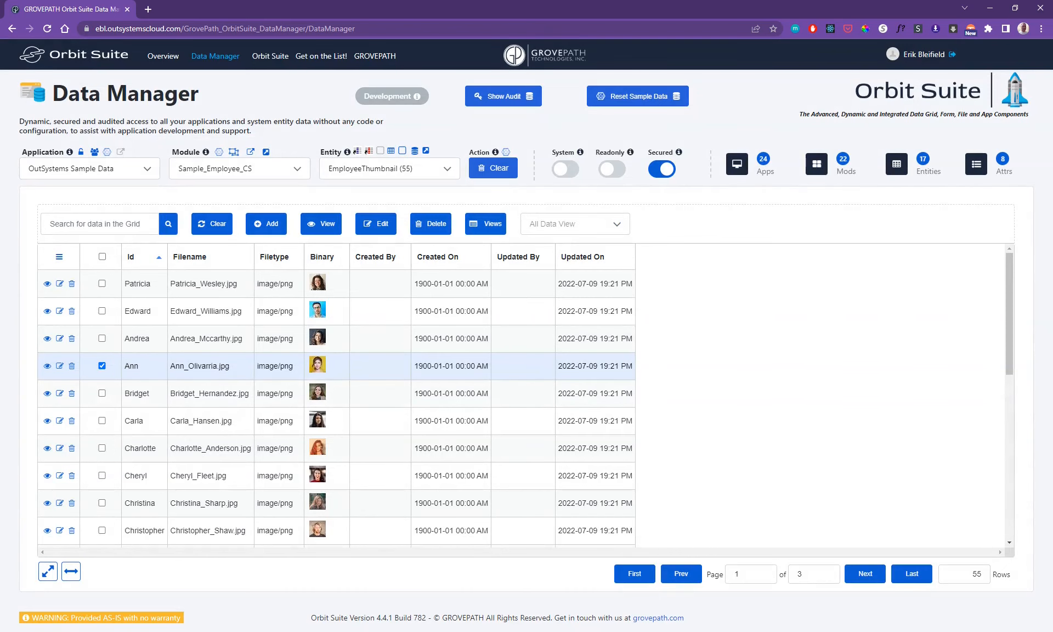
# - Inspect the selected record's edit form and a blank new-record form, closing each without saving
pyautogui.click(376, 224)
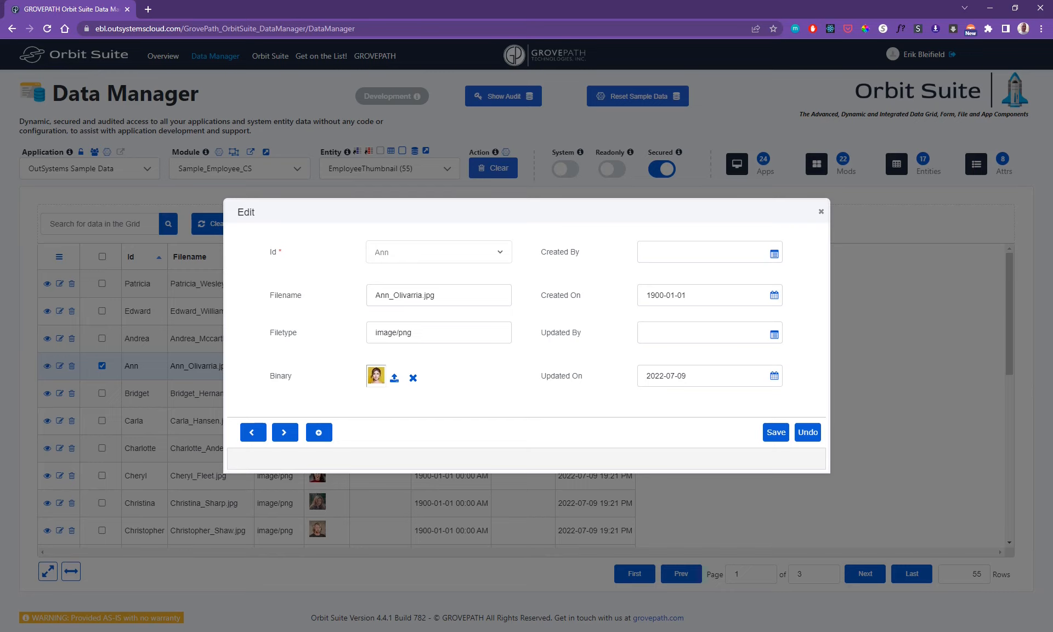
pyautogui.press('Escape')
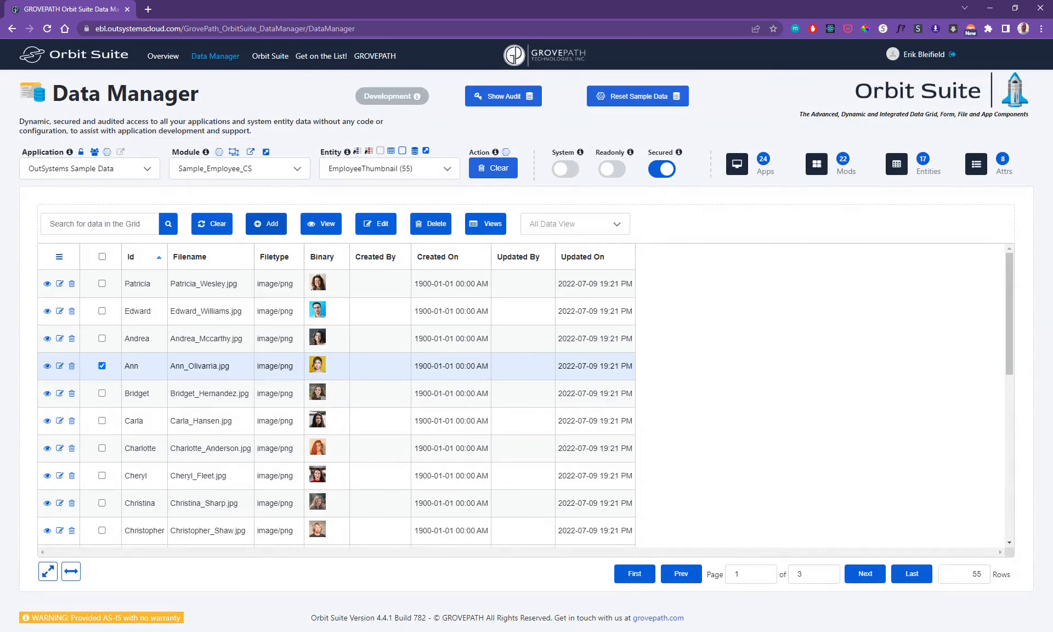
pyautogui.click(266, 224)
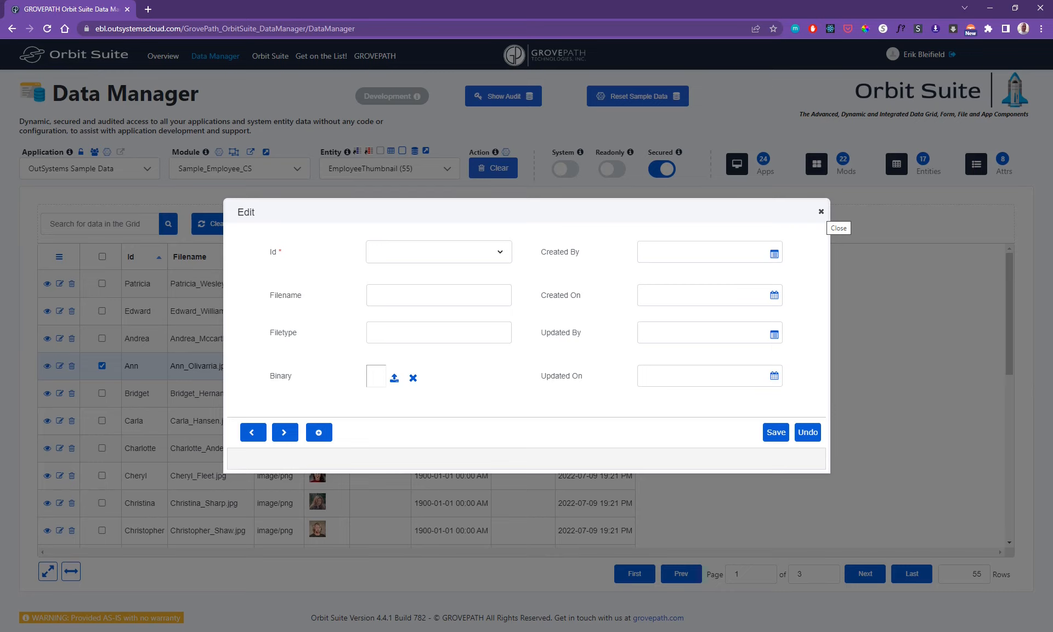
pyautogui.click(821, 212)
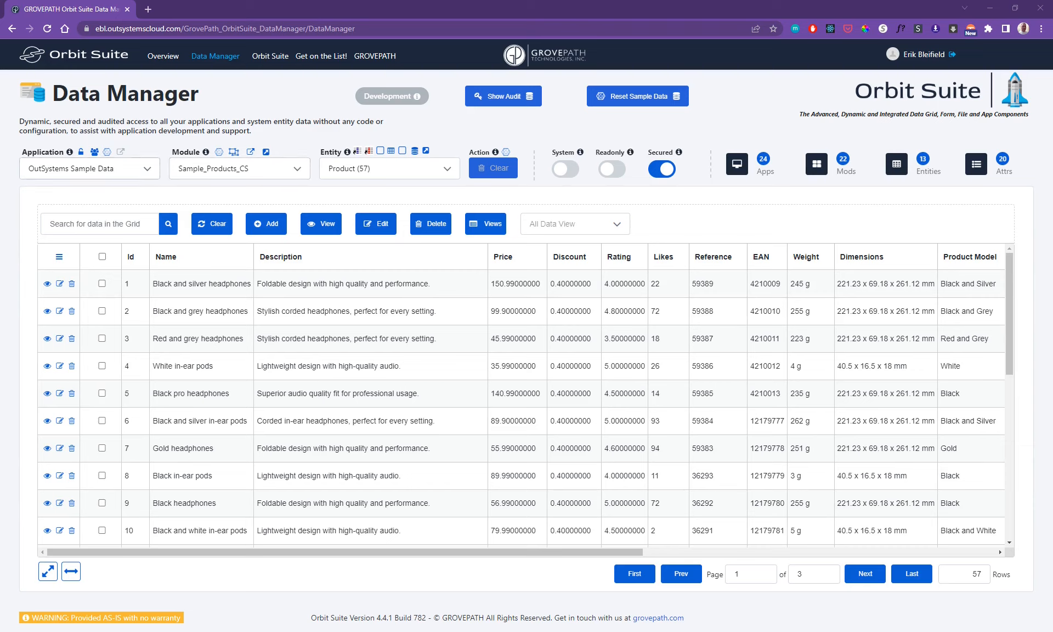
# - Browse ProductSales and ProductInventory through the Sample_Products_CS entity diagram, and return to the Product entity's grid
pyautogui.click(234, 152)
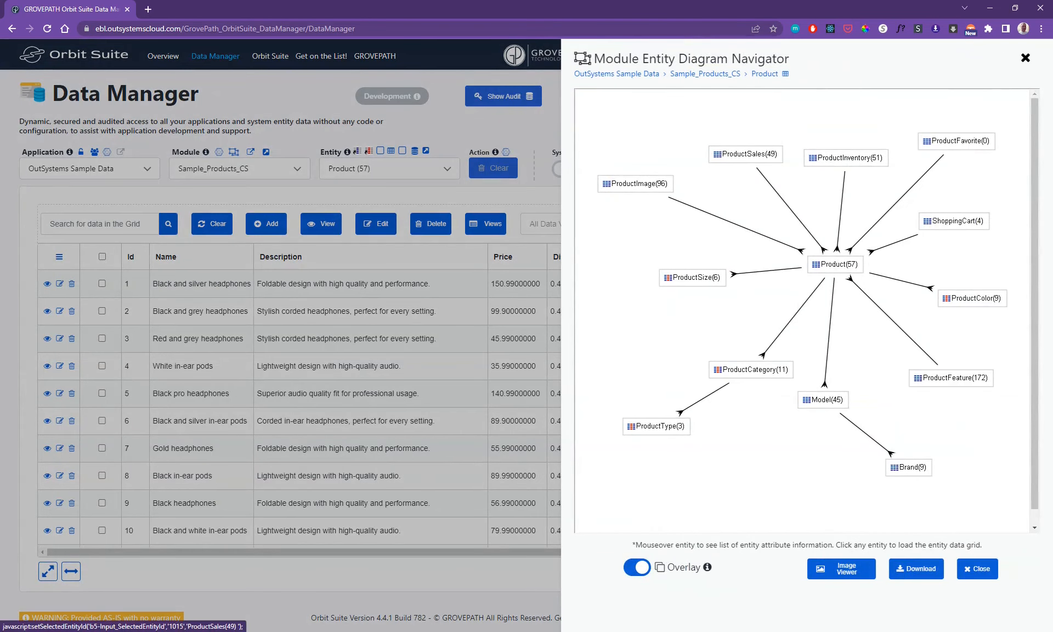
pyautogui.click(746, 156)
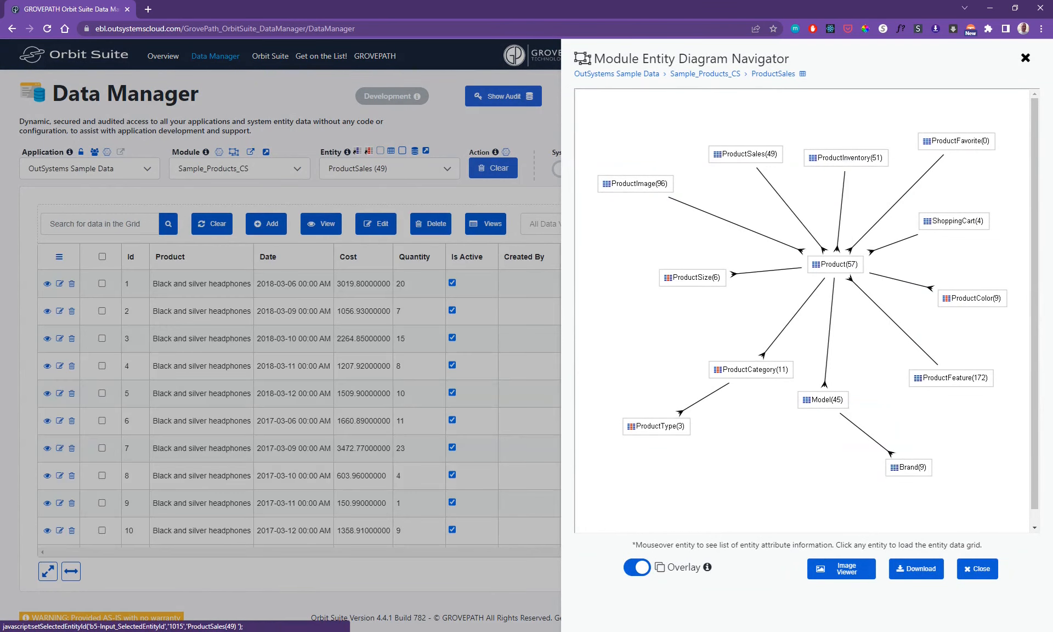
pyautogui.click(844, 157)
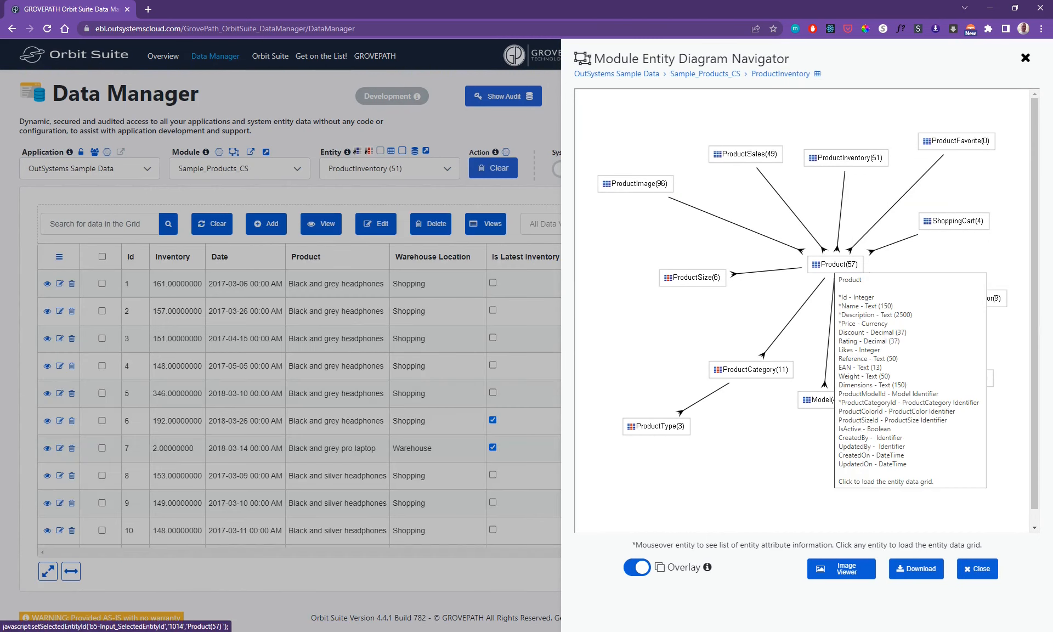
pyautogui.click(835, 265)
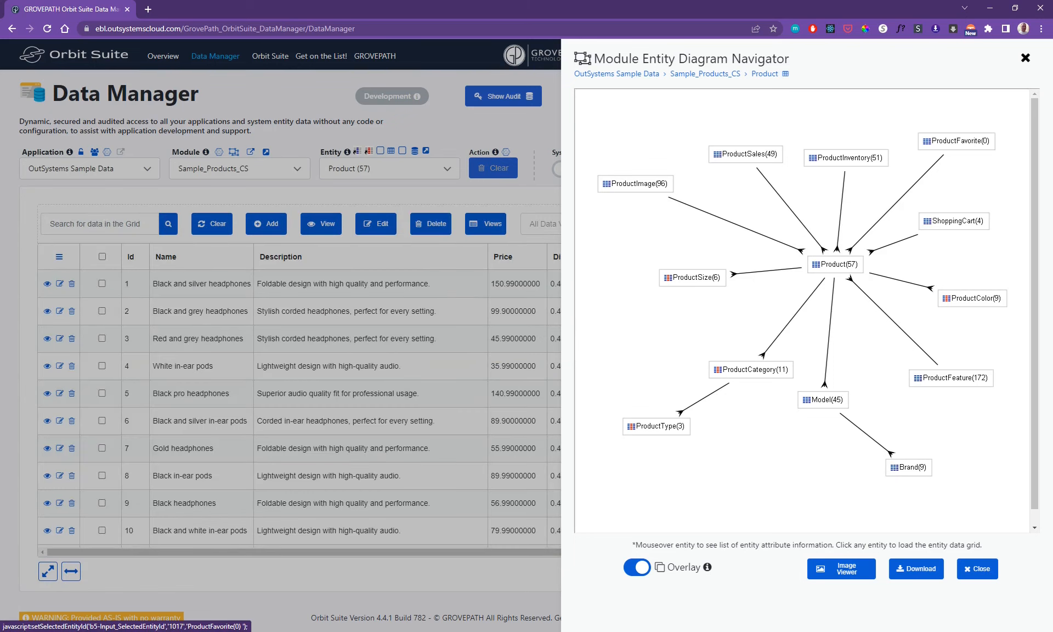
pyautogui.click(1025, 58)
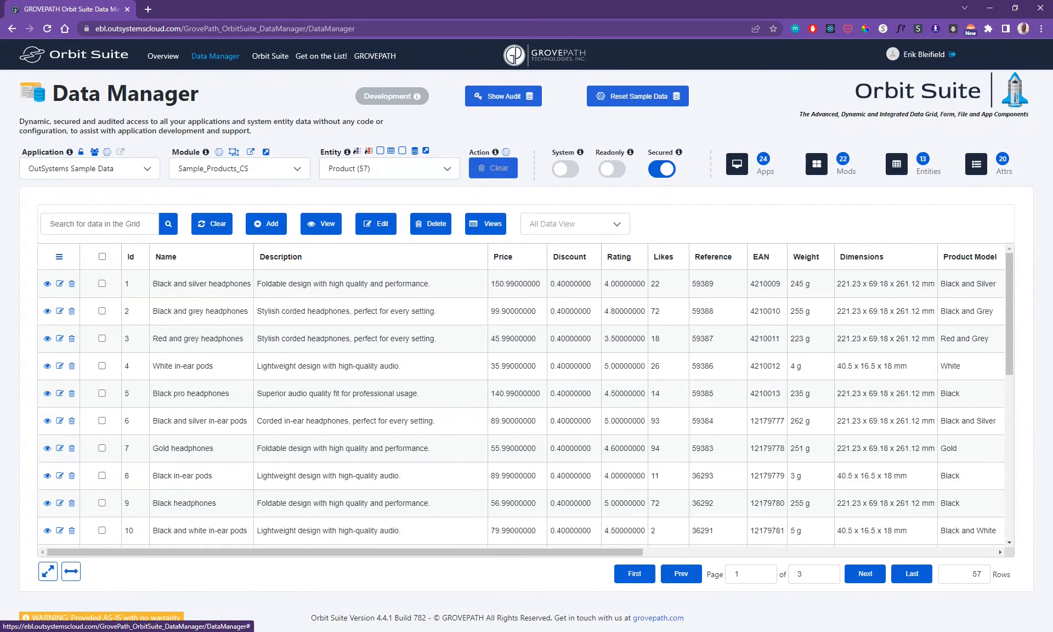
# - Inspect the Product grid's column selection and column sort dialogs, closing each without changes
pyautogui.click(59, 257)
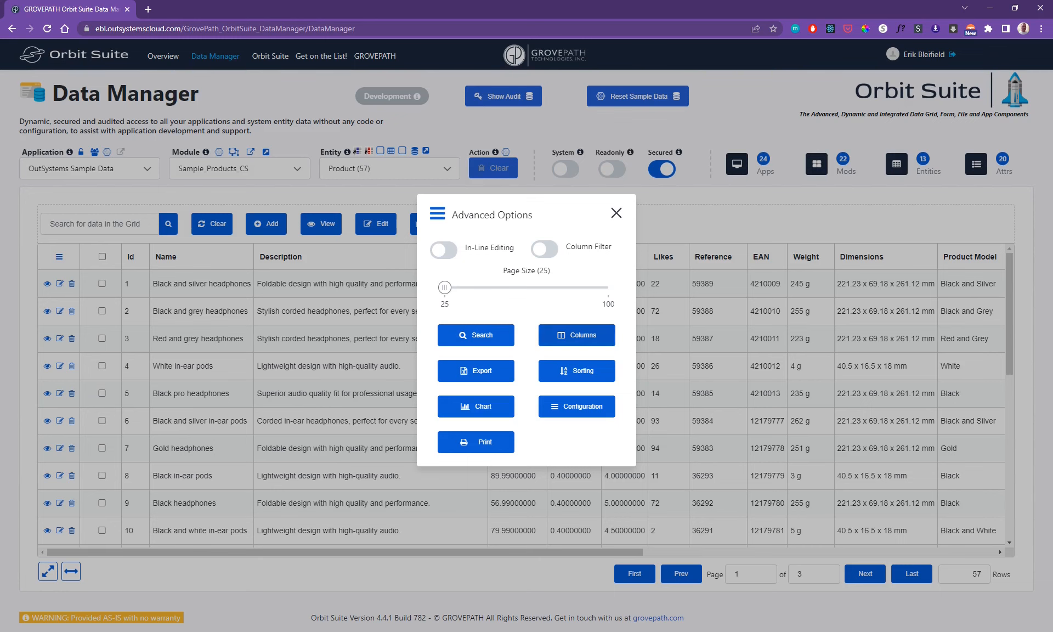
pyautogui.click(577, 334)
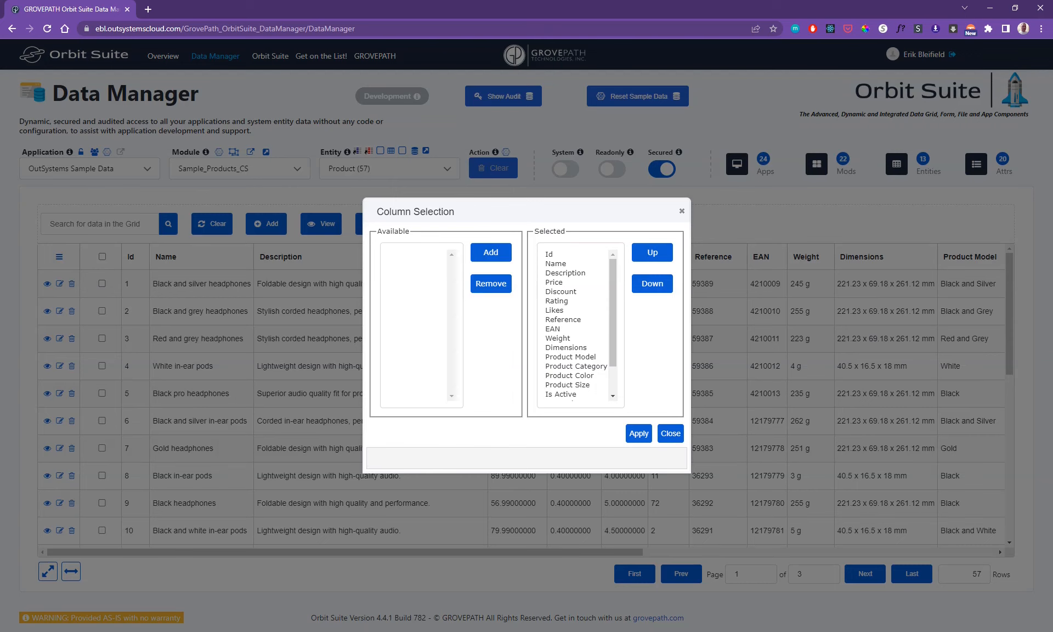
pyautogui.press('Escape')
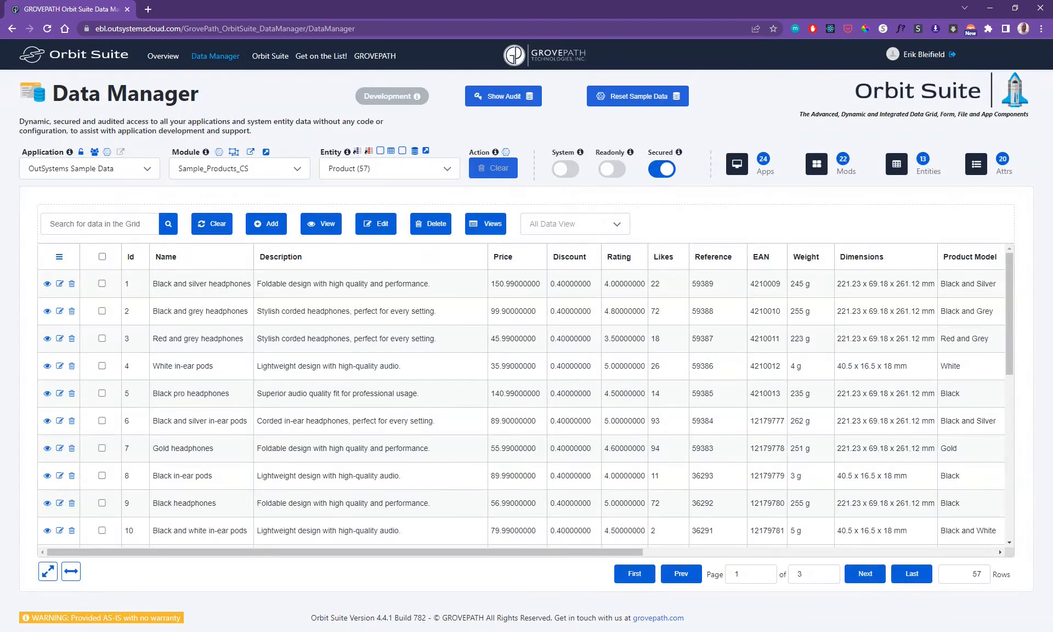
pyautogui.click(60, 256)
pyautogui.click(581, 369)
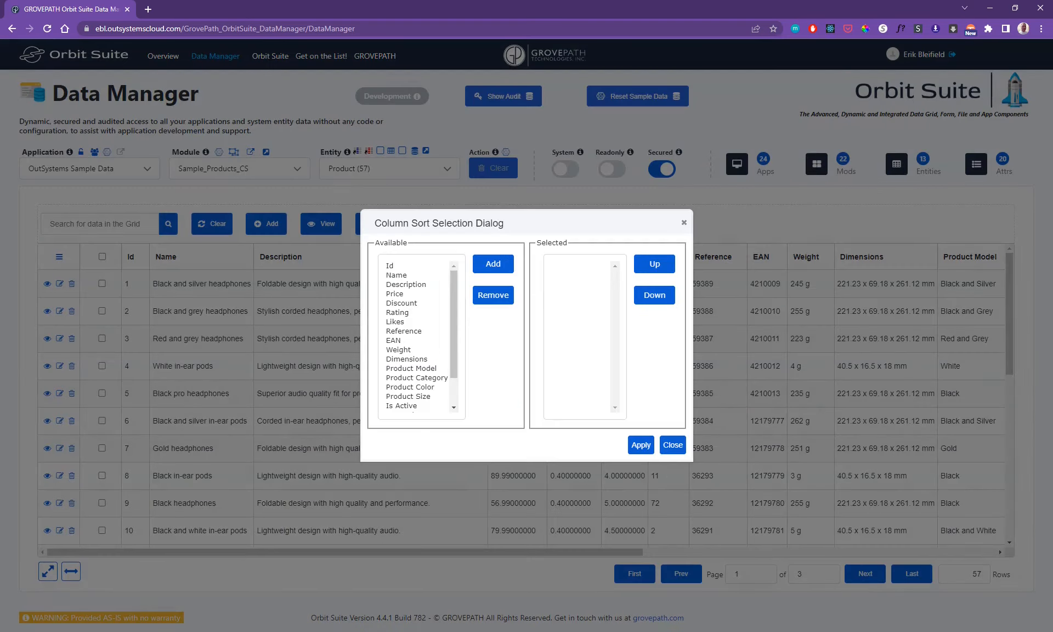
pyautogui.press('Escape')
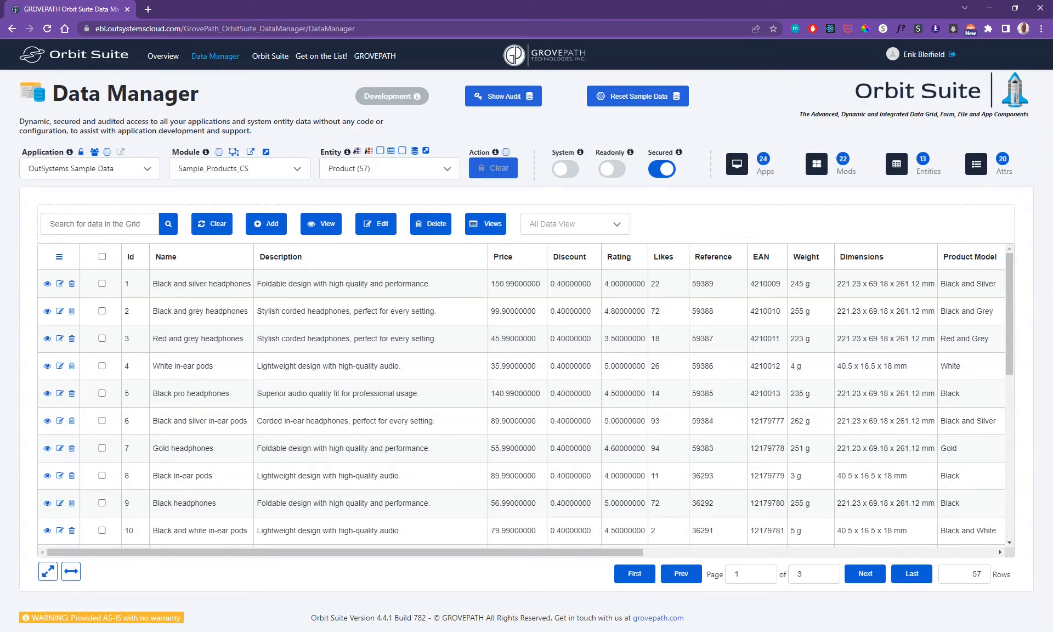
# - Export the Product grid to a spreadsheet and open the downloaded Export (1).xls in Excel despite the format warning
pyautogui.click(59, 256)
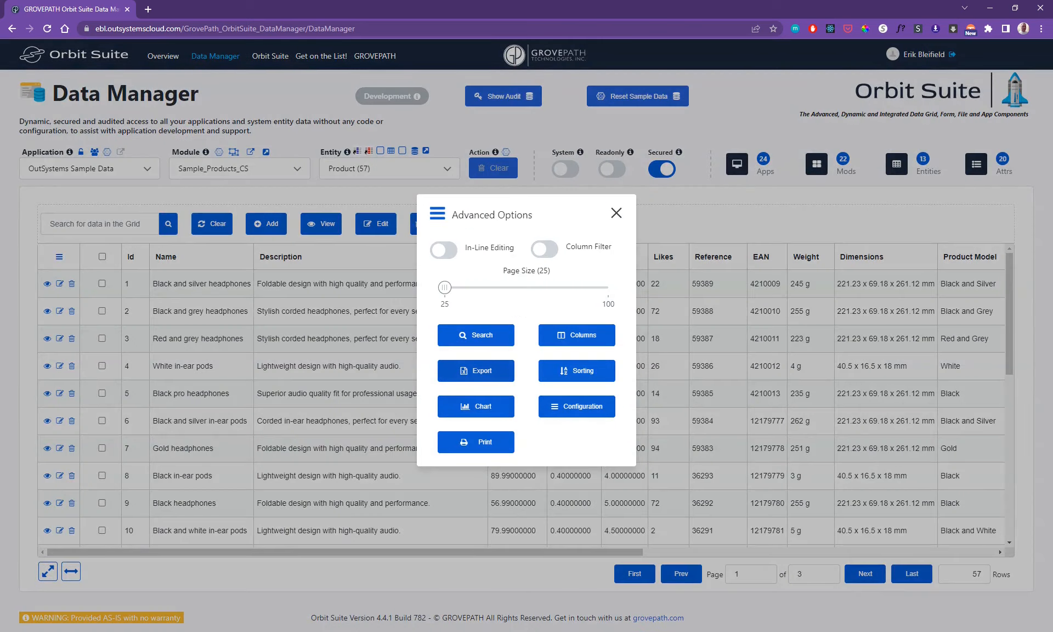
pyautogui.click(476, 370)
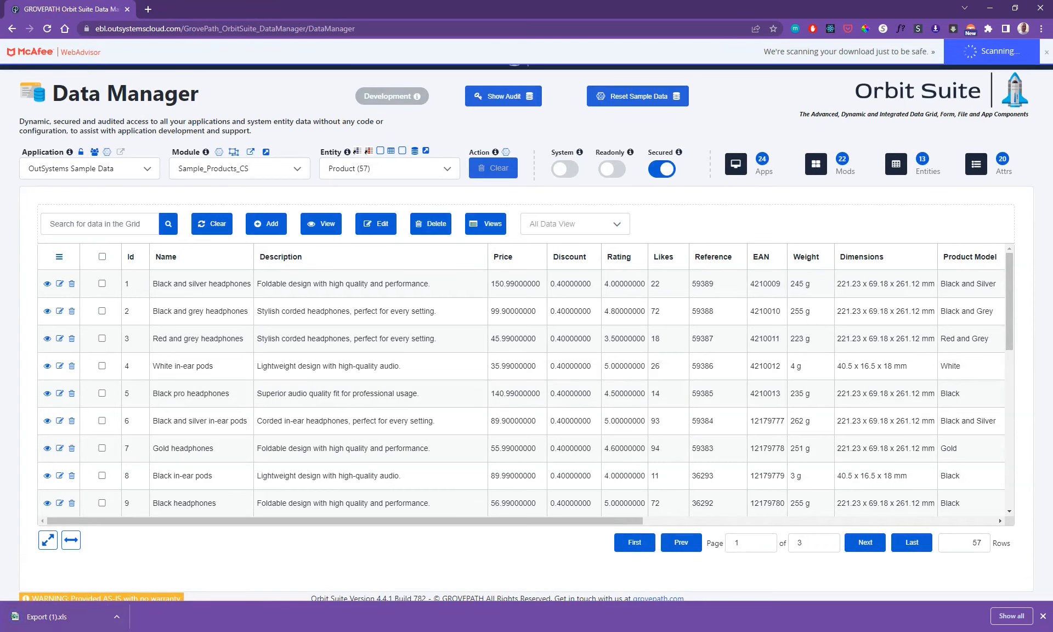
pyautogui.click(80, 617)
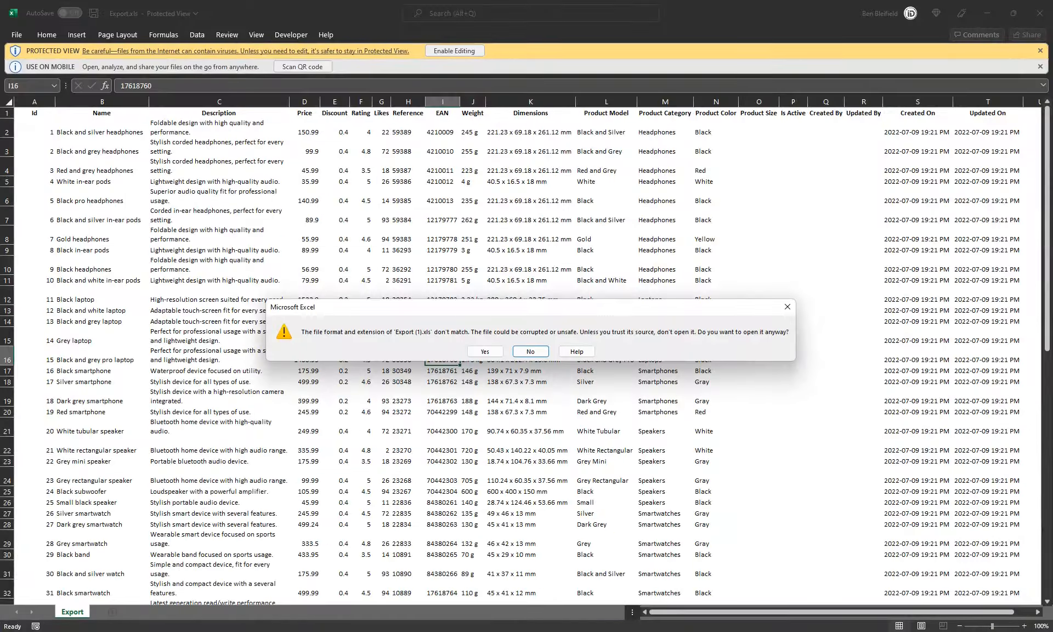
pyautogui.click(477, 352)
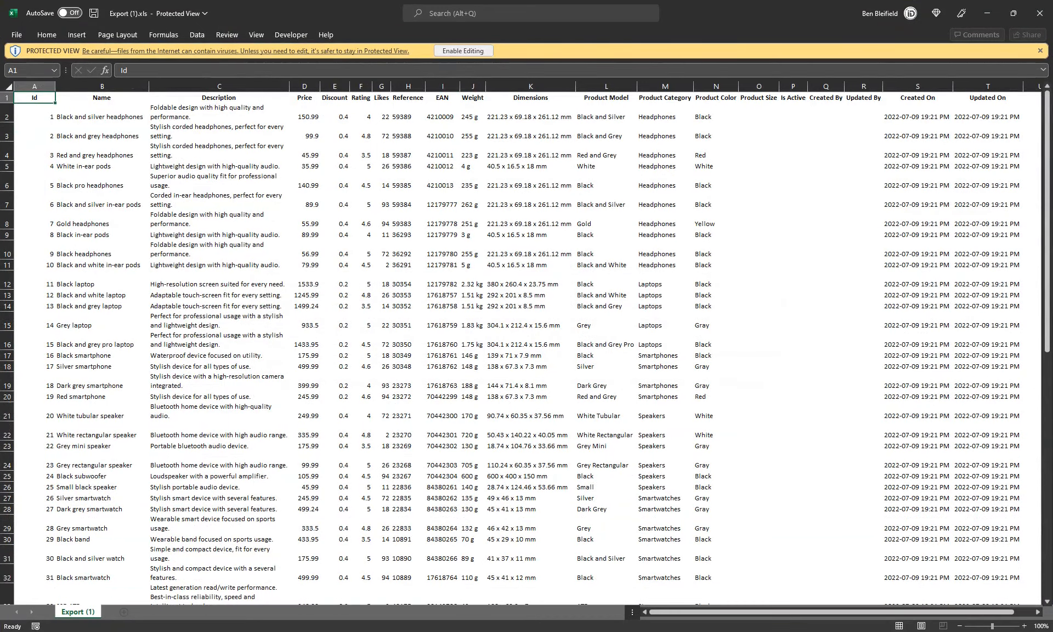
# - Look through the exported product rows in the spreadsheet, and return to the Data Manager in the browser
pyautogui.click(304, 295)
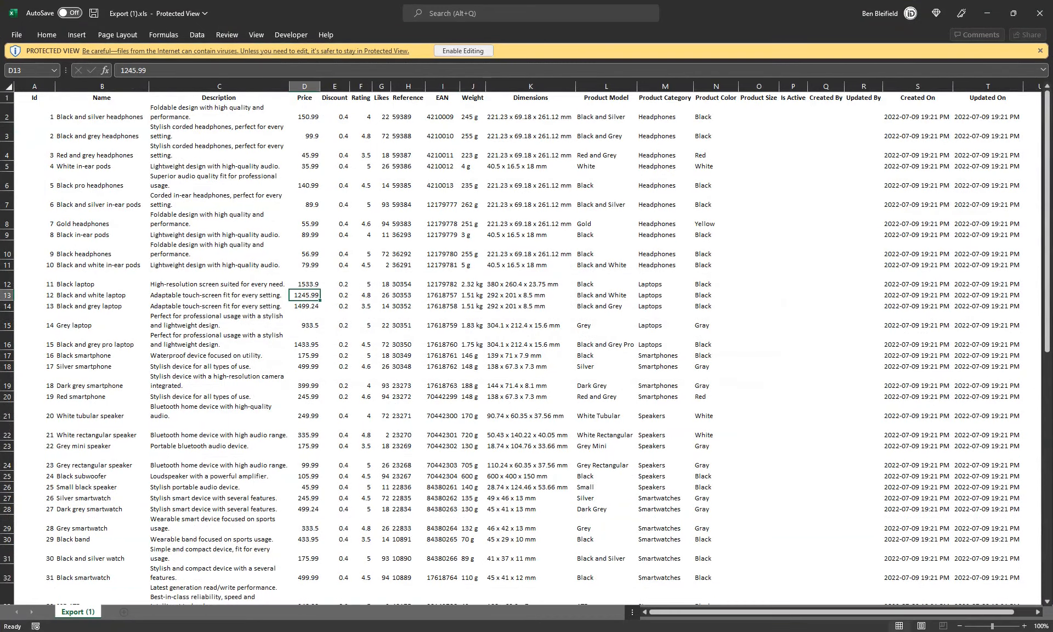
pyautogui.scroll(-7, 521, 347)
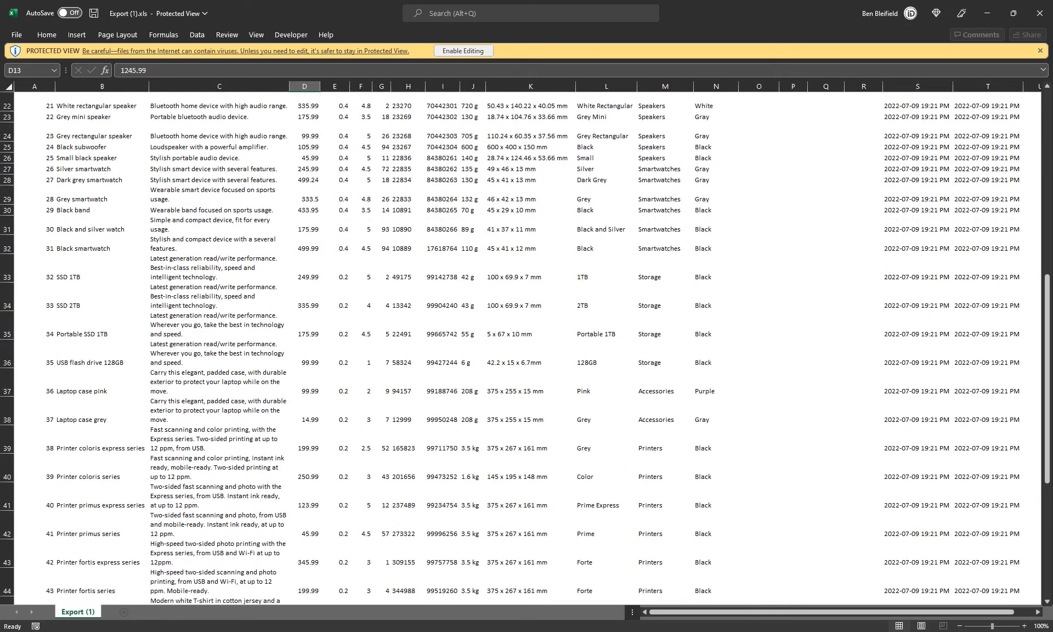
pyautogui.scroll(7, 521, 347)
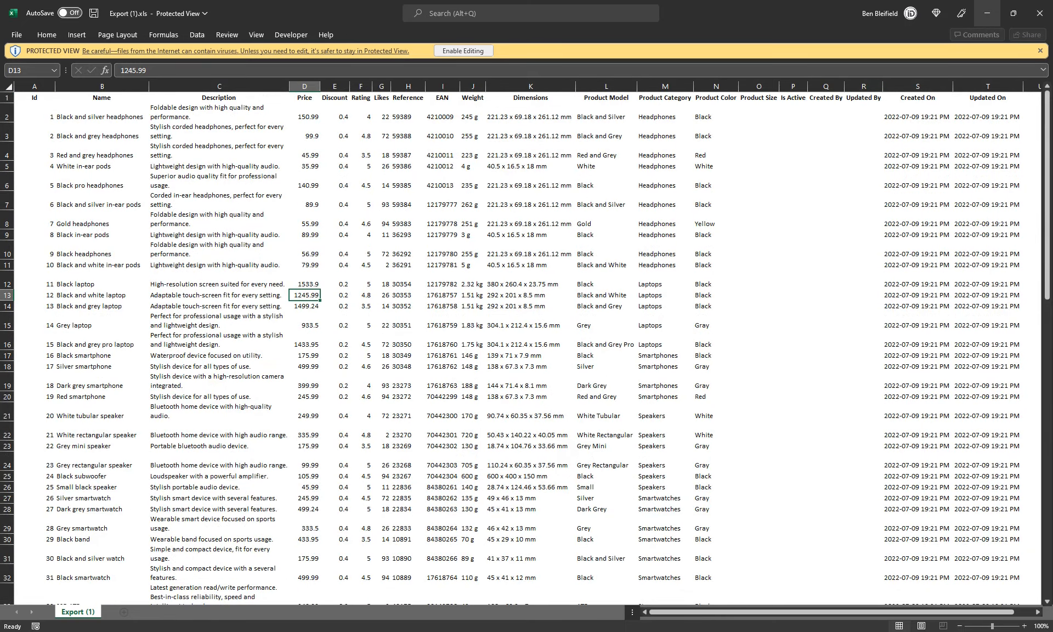
pyautogui.click(987, 13)
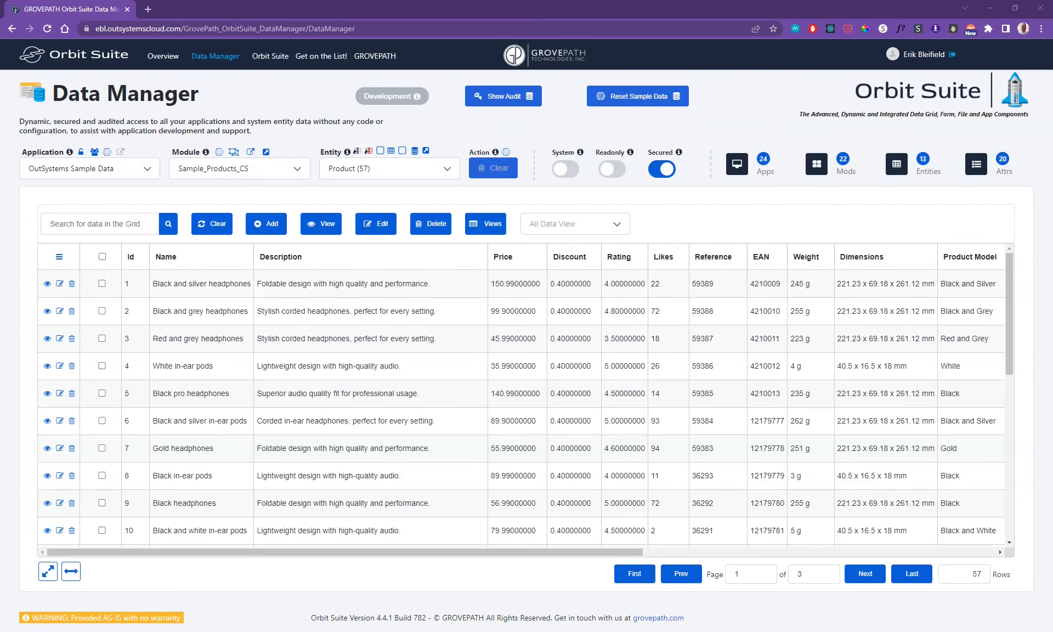
# - Run an advanced search on the Product grid for Likes greater than 75, and move the search window off the results
pyautogui.click(59, 257)
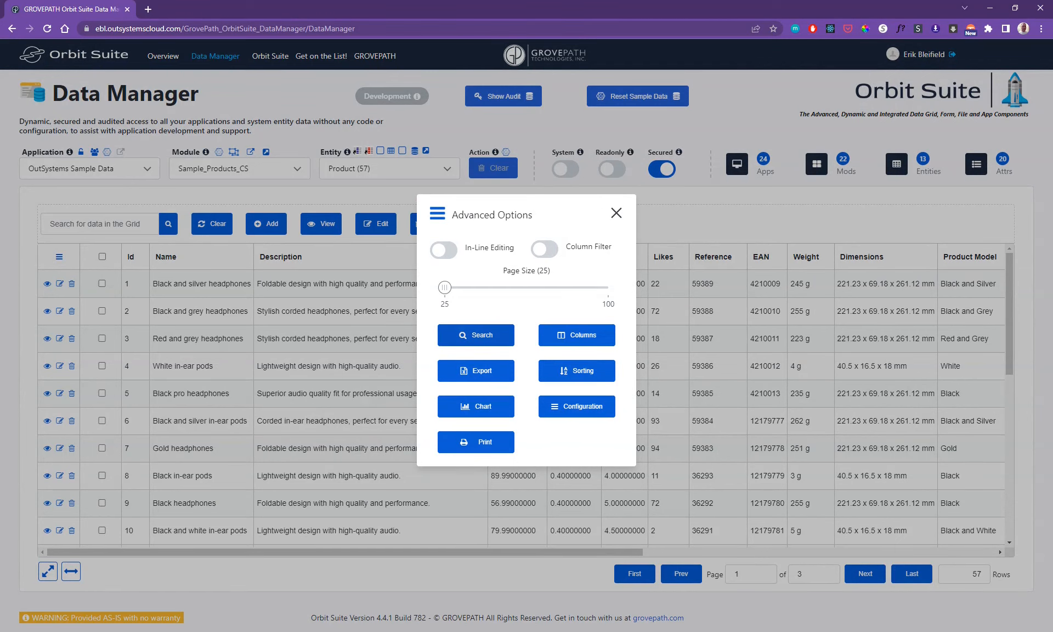
pyautogui.click(475, 335)
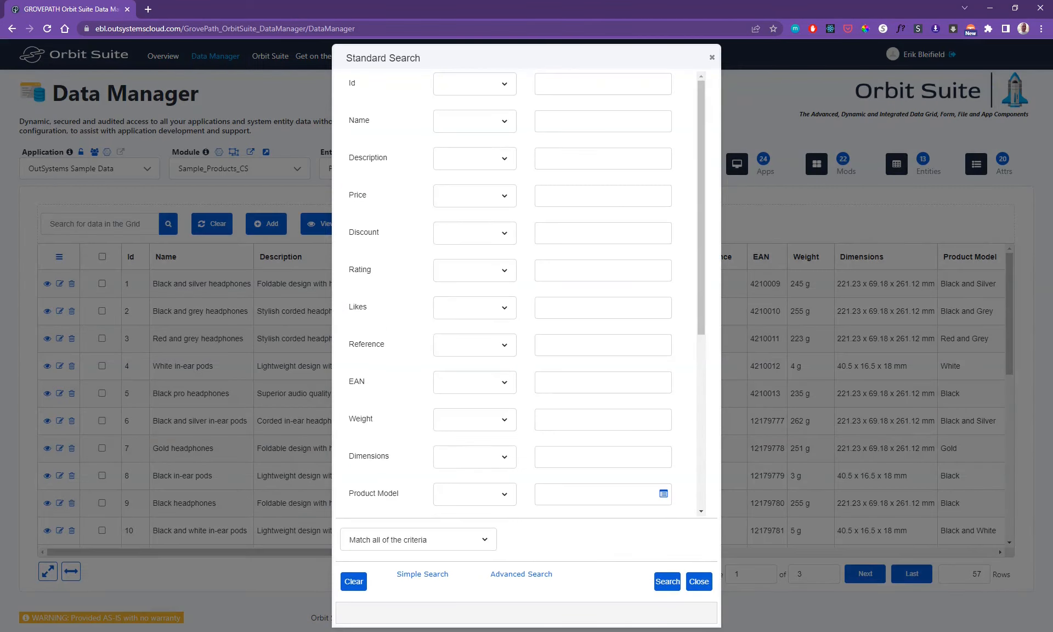
pyautogui.click(521, 574)
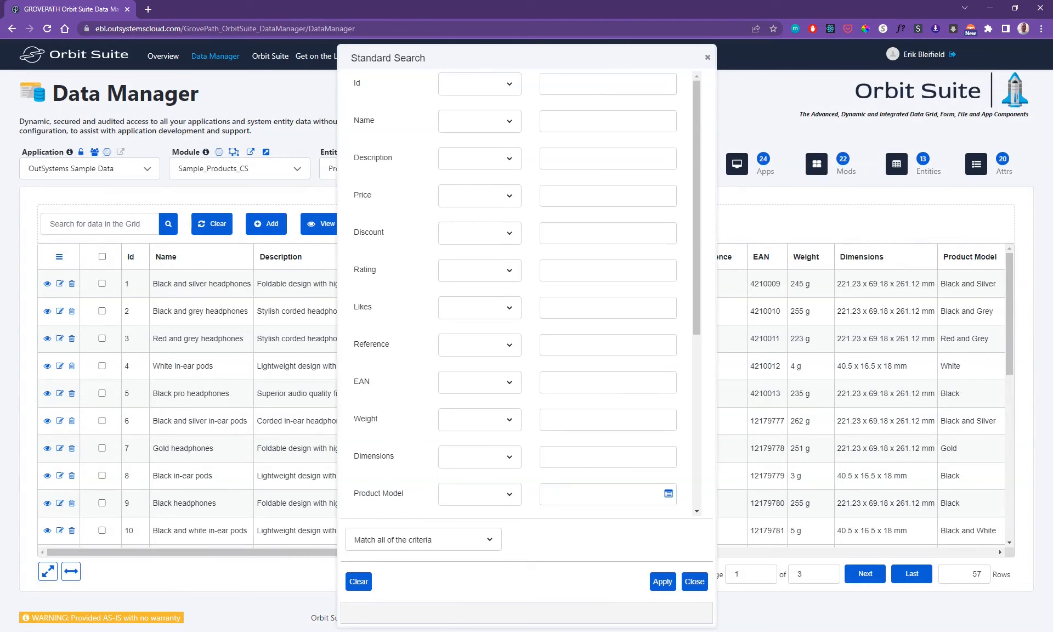
pyautogui.click(479, 307)
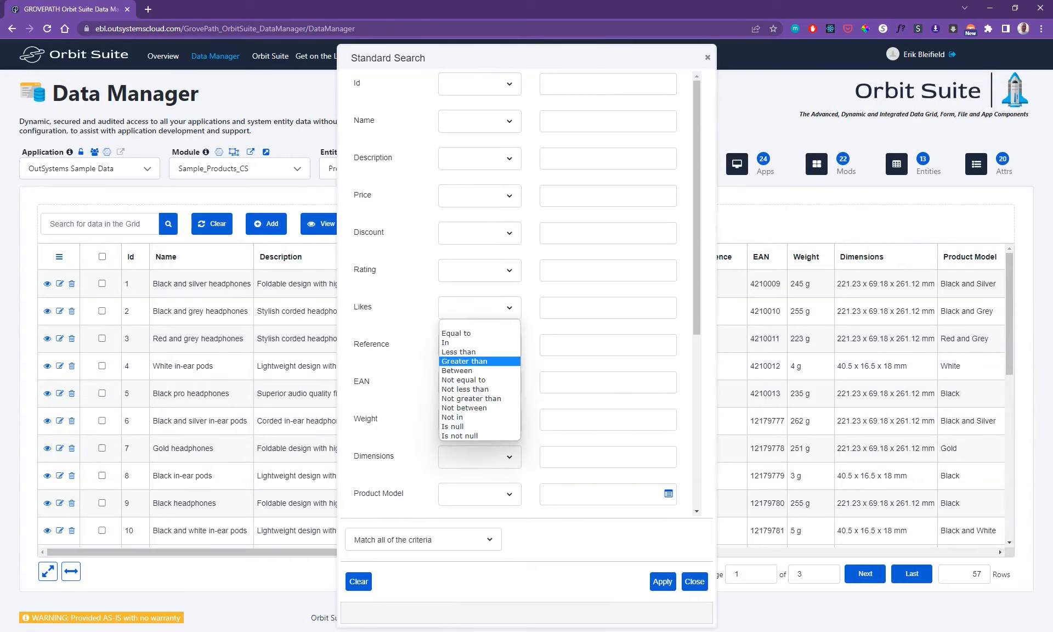
pyautogui.click(474, 361)
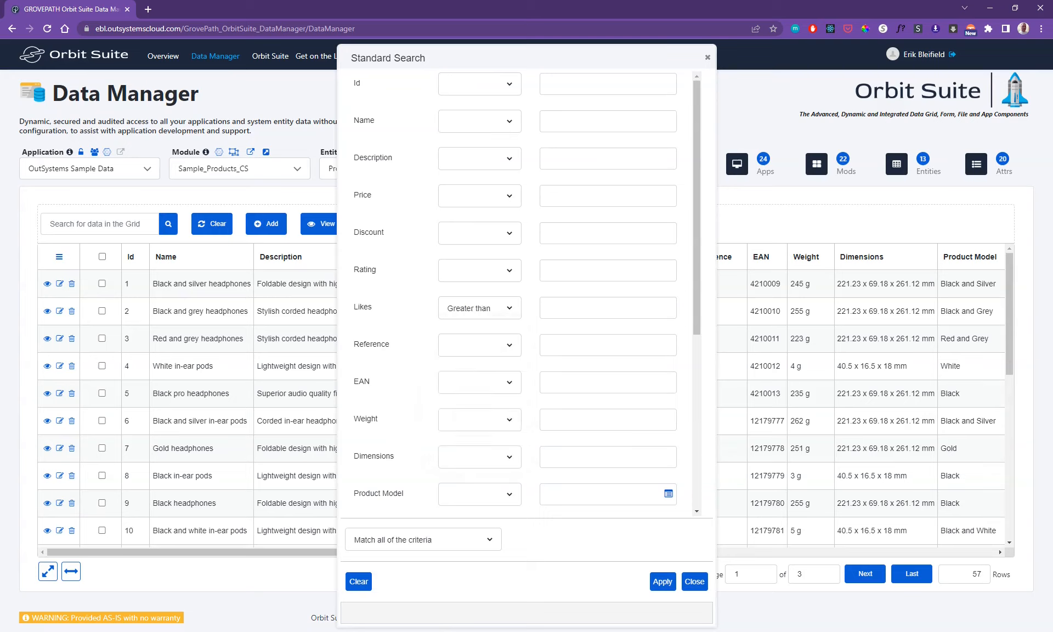
pyautogui.write('75')
pyautogui.click(662, 581)
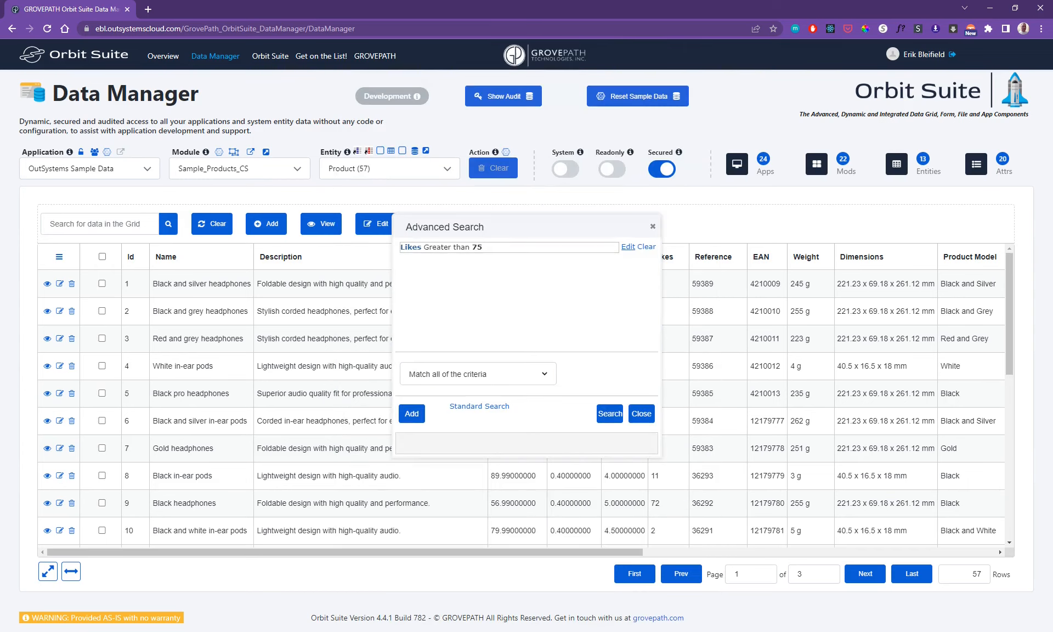
pyautogui.click(610, 413)
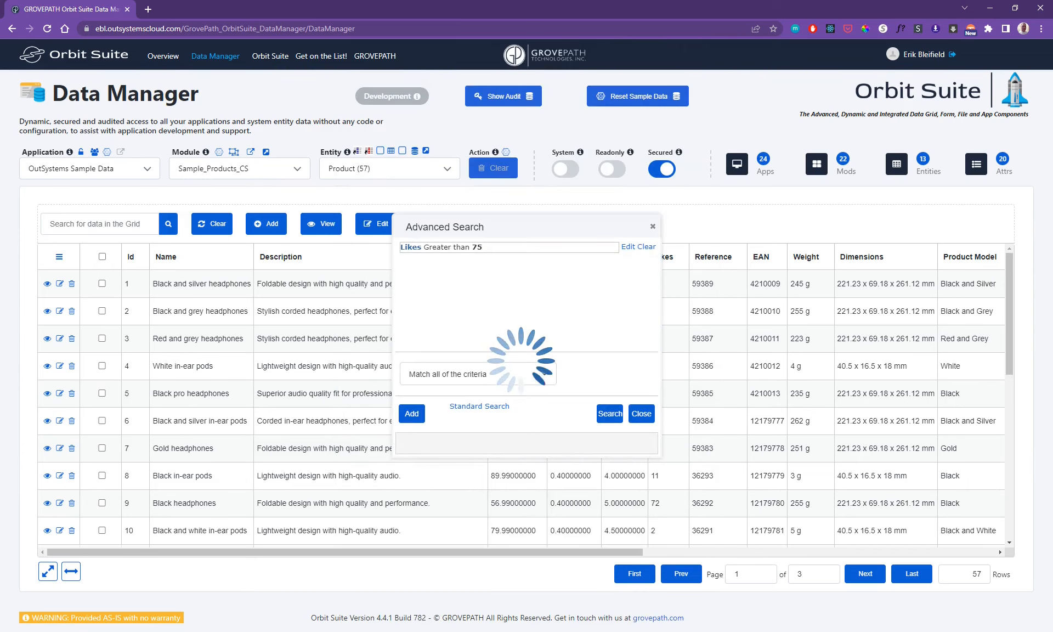
pyautogui.moveTo(515, 226); pyautogui.dragTo(335, 255)
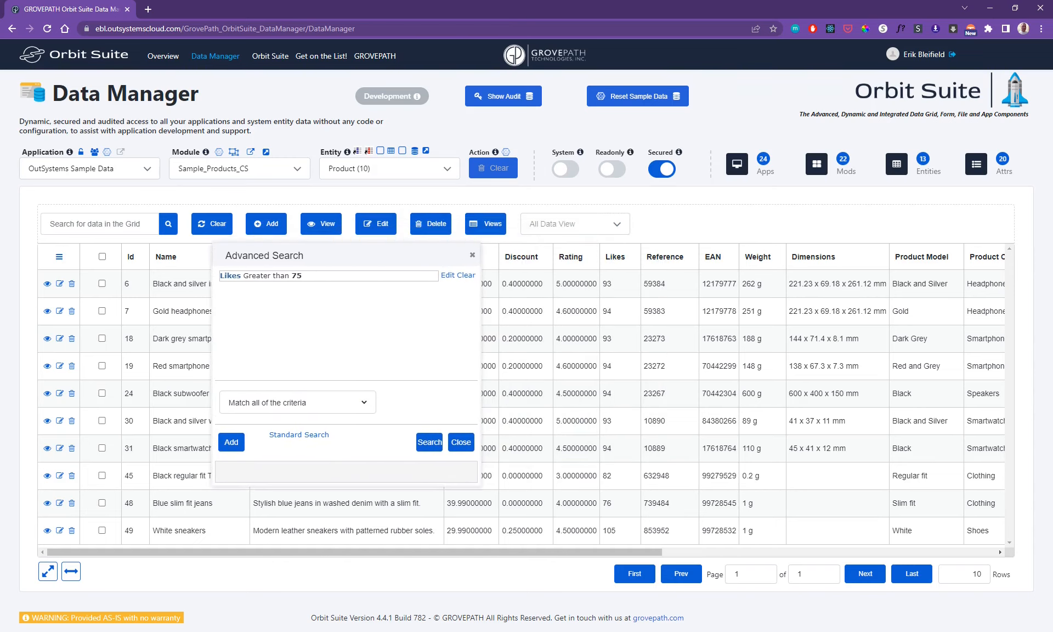
# - Add a second advanced search criterion for Price between 100 and 200
pyautogui.click(231, 442)
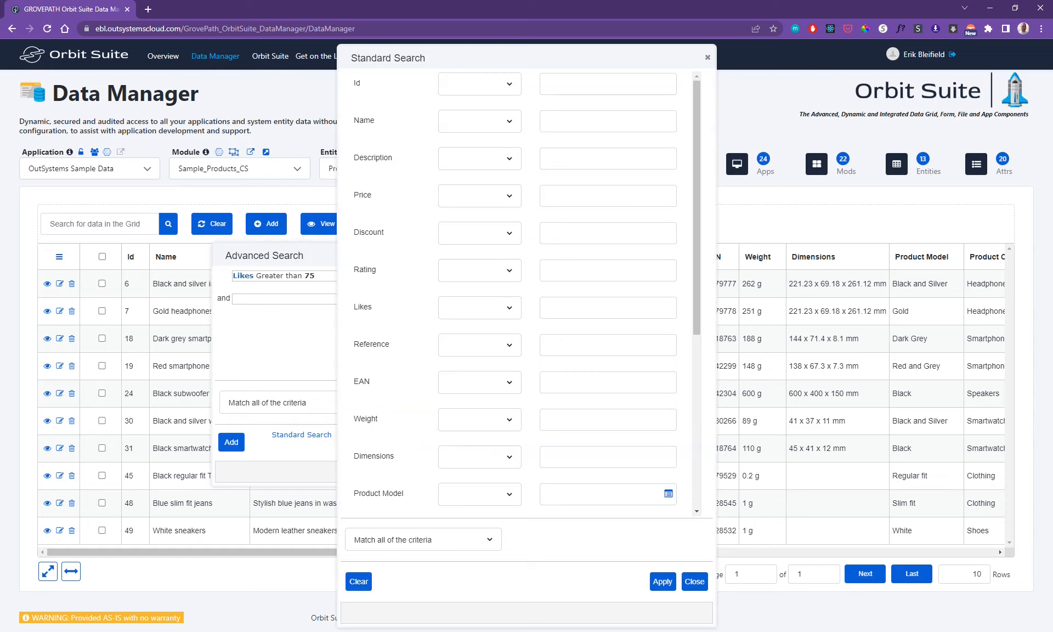
pyautogui.click(480, 195)
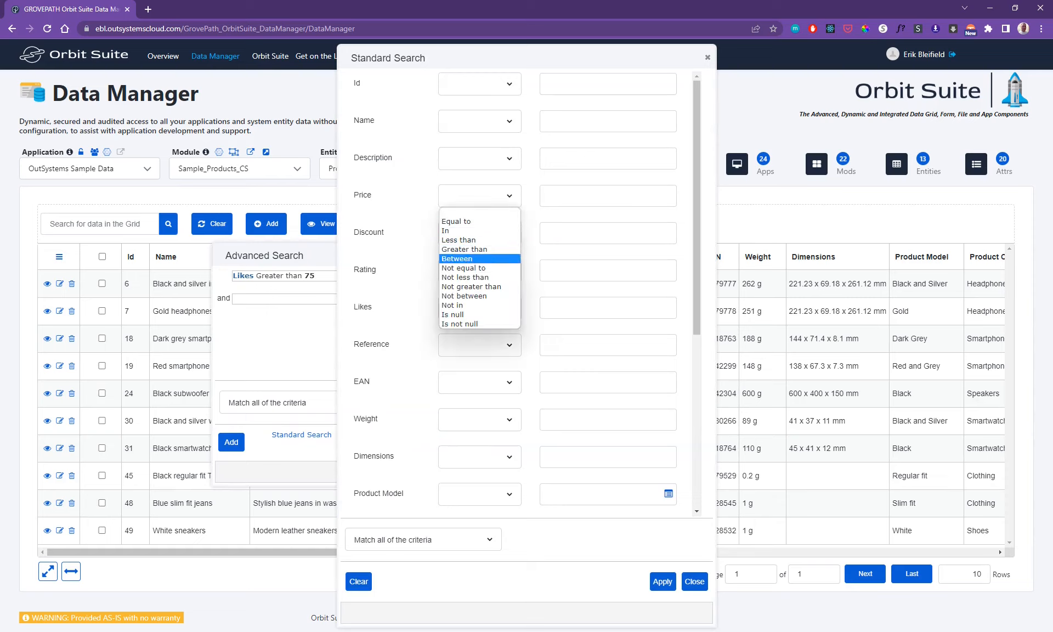
pyautogui.click(471, 258)
pyautogui.write('1')
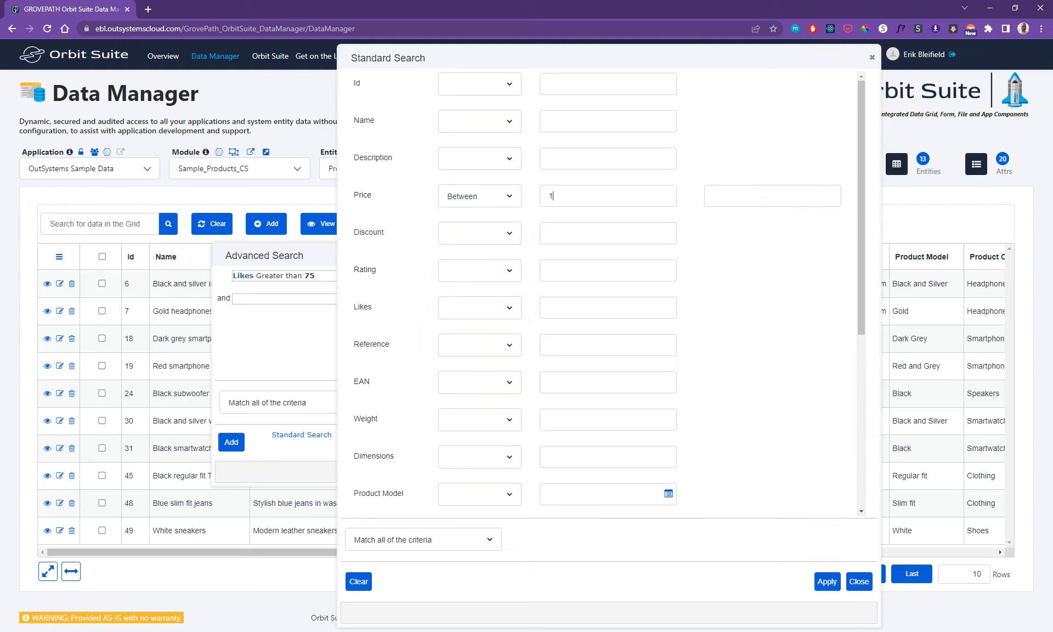
pyautogui.write('00')
pyautogui.press('Tab')
pyautogui.write('200')
pyautogui.click(827, 581)
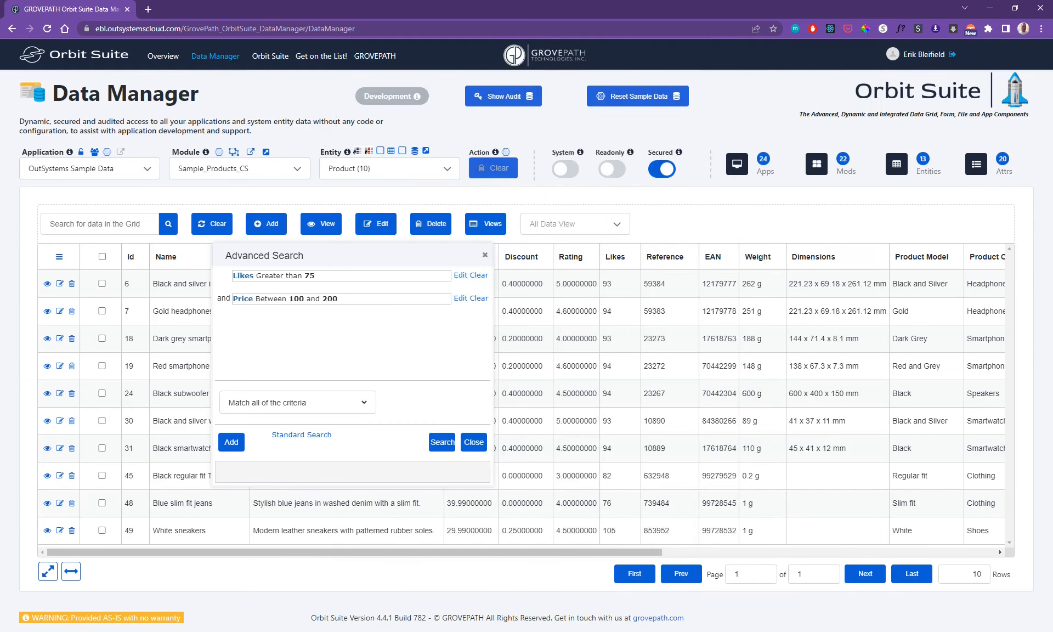
# - Run the search with both criteria, close the search window, and clear the grid's filter
pyautogui.click(442, 442)
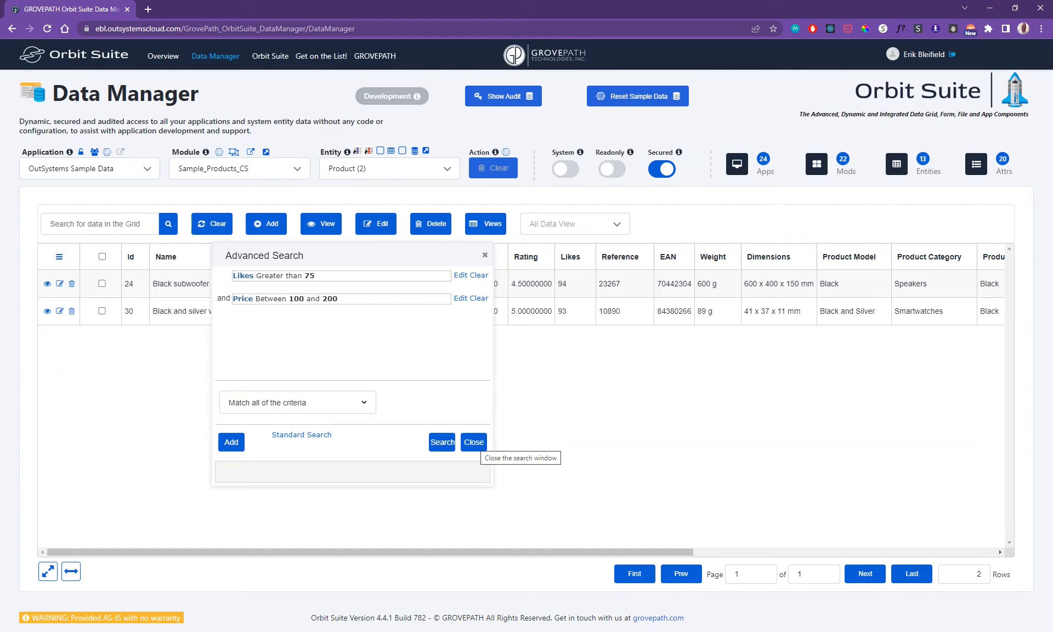
pyautogui.click(474, 442)
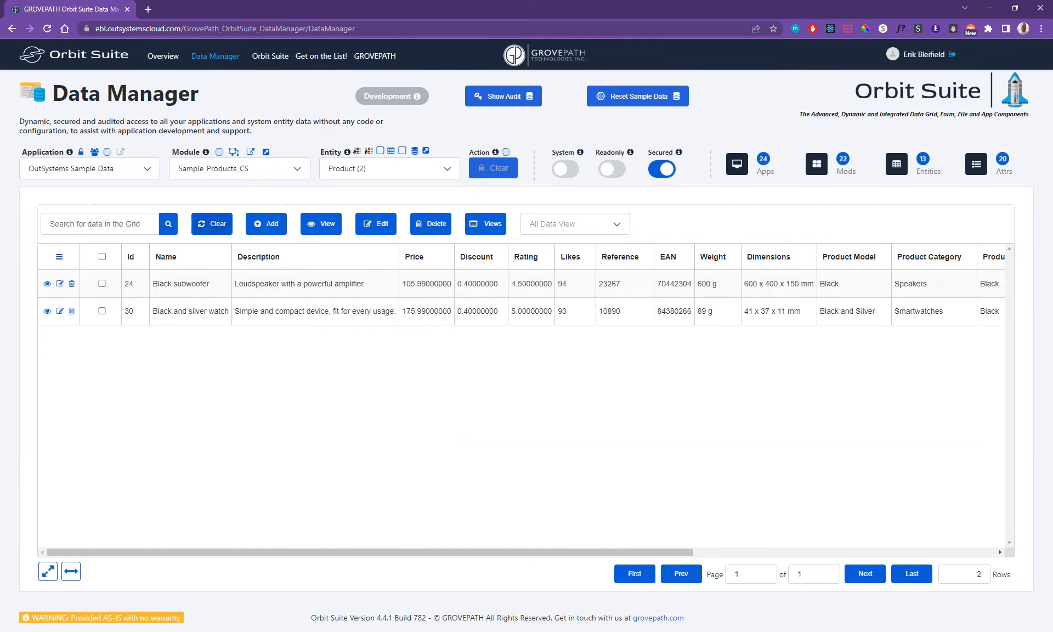
pyautogui.click(212, 223)
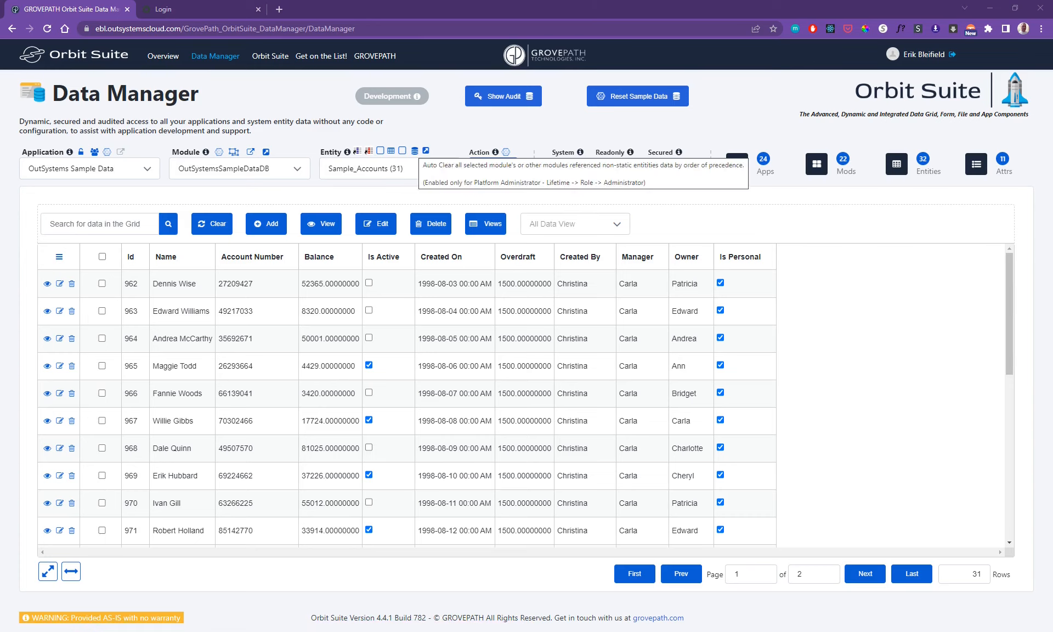
# - Open the application management list that controls which applications are enabled for Data Manager
pyautogui.moveTo(369, 152)
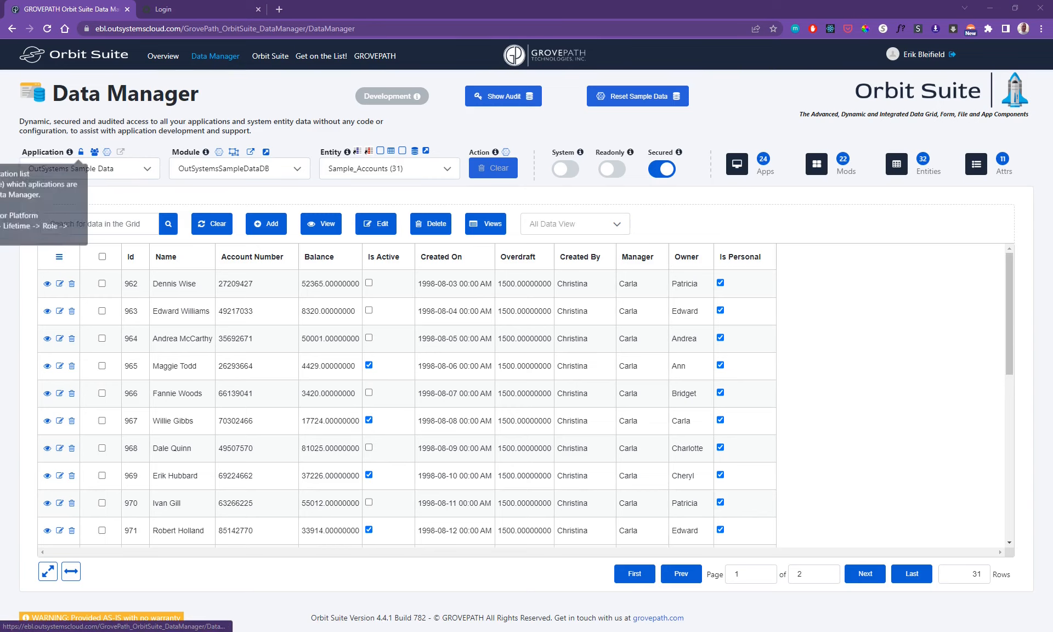
pyautogui.click(81, 152)
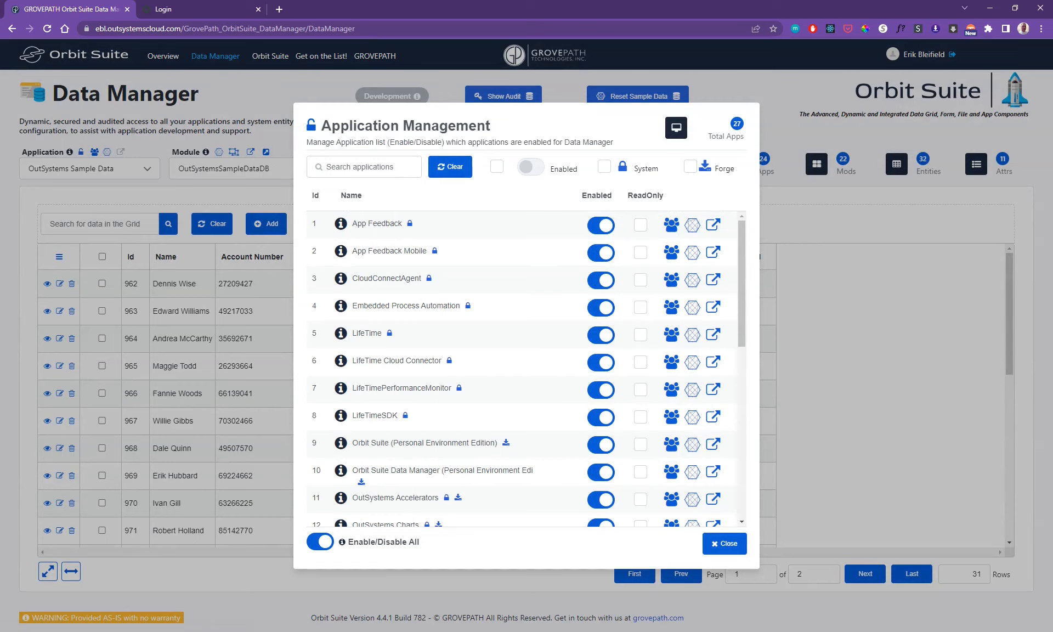